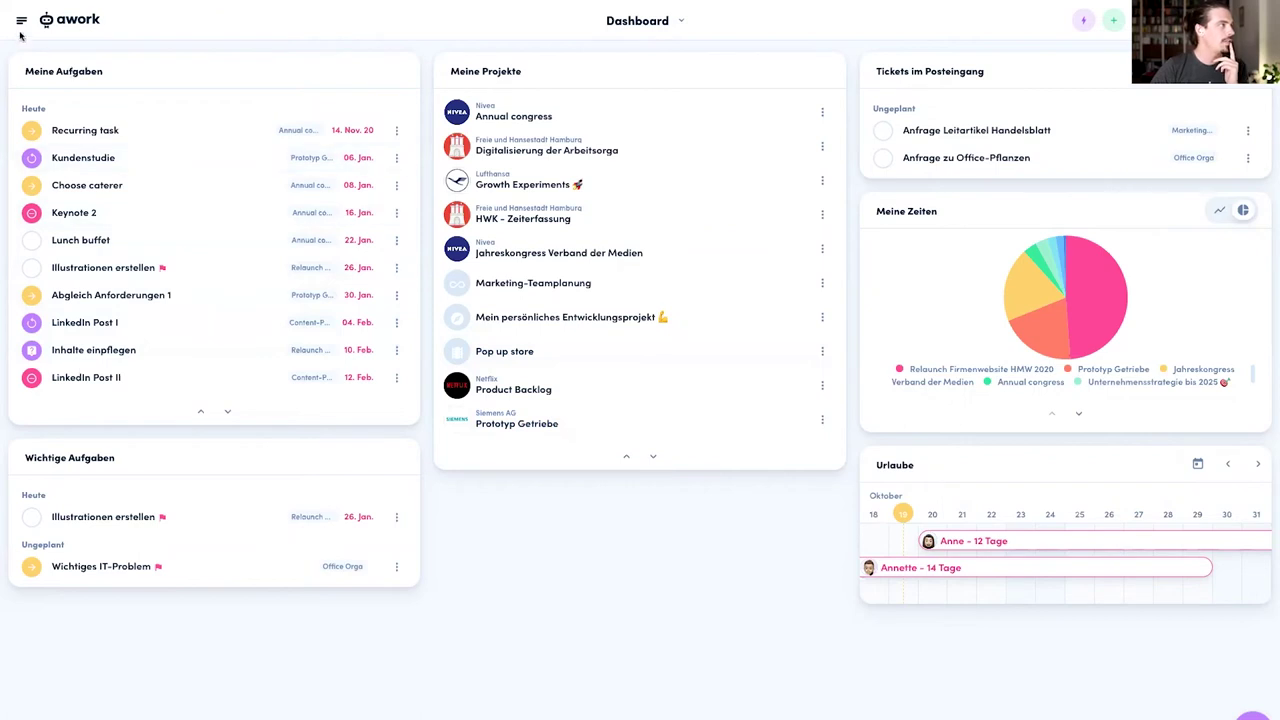
# Open the details of the OKR-Planning project
pyautogui.moveTo(14, 24)
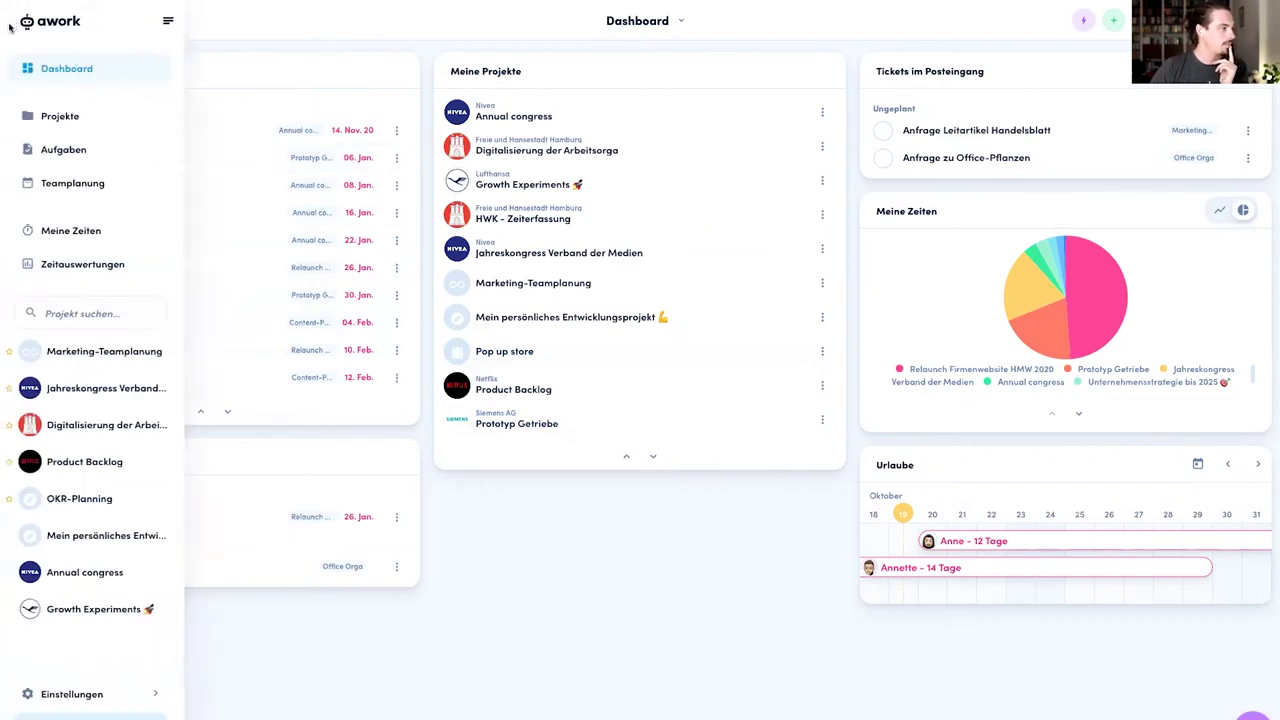
pyautogui.click(73, 510)
pyautogui.click(492, 72)
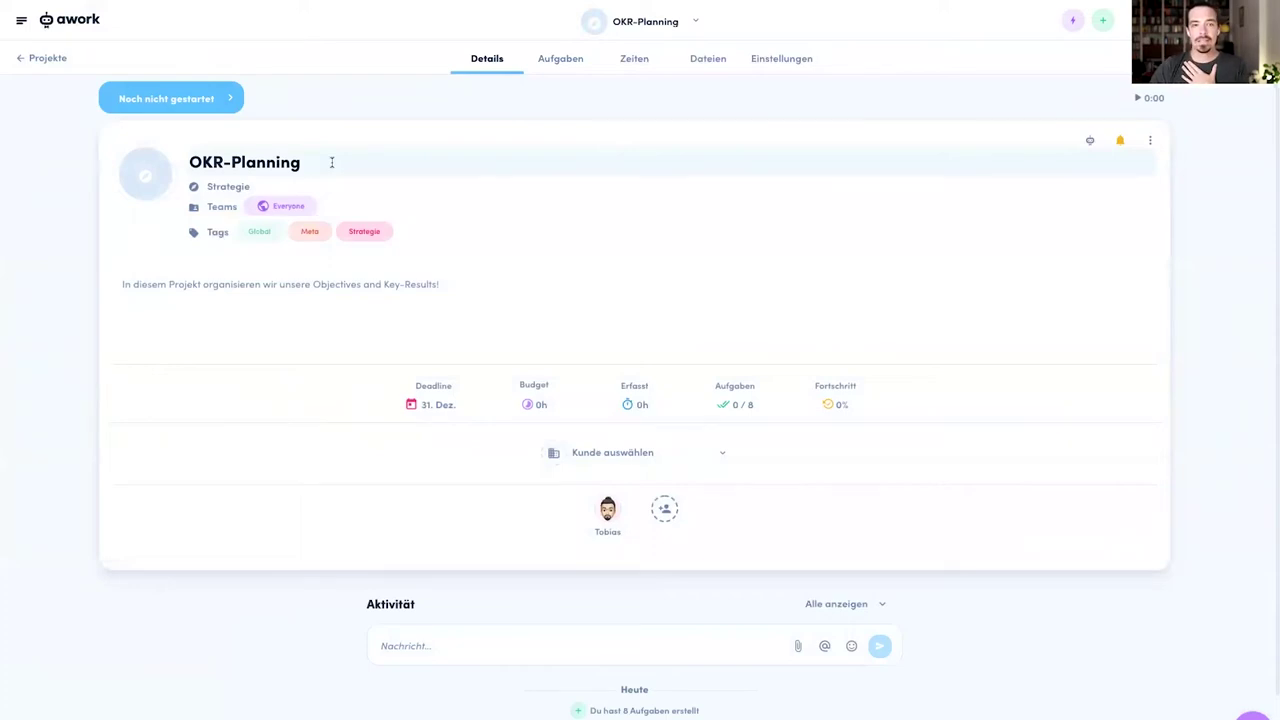
# Rename the project to "OKR-Planning - Oct - Dez 2021" and open its tasks
pyautogui.click(341, 161)
pyautogui.click(341, 161)
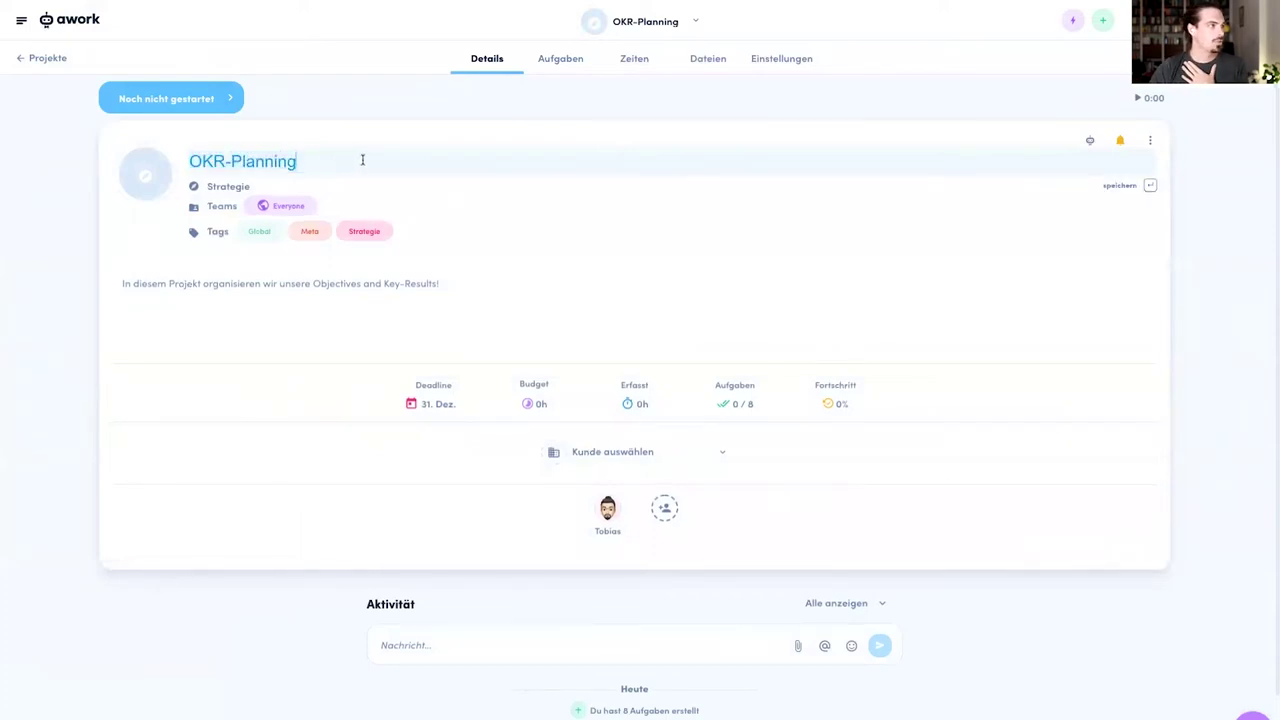
pyautogui.doubleClick(276, 162)
pyautogui.click(320, 166)
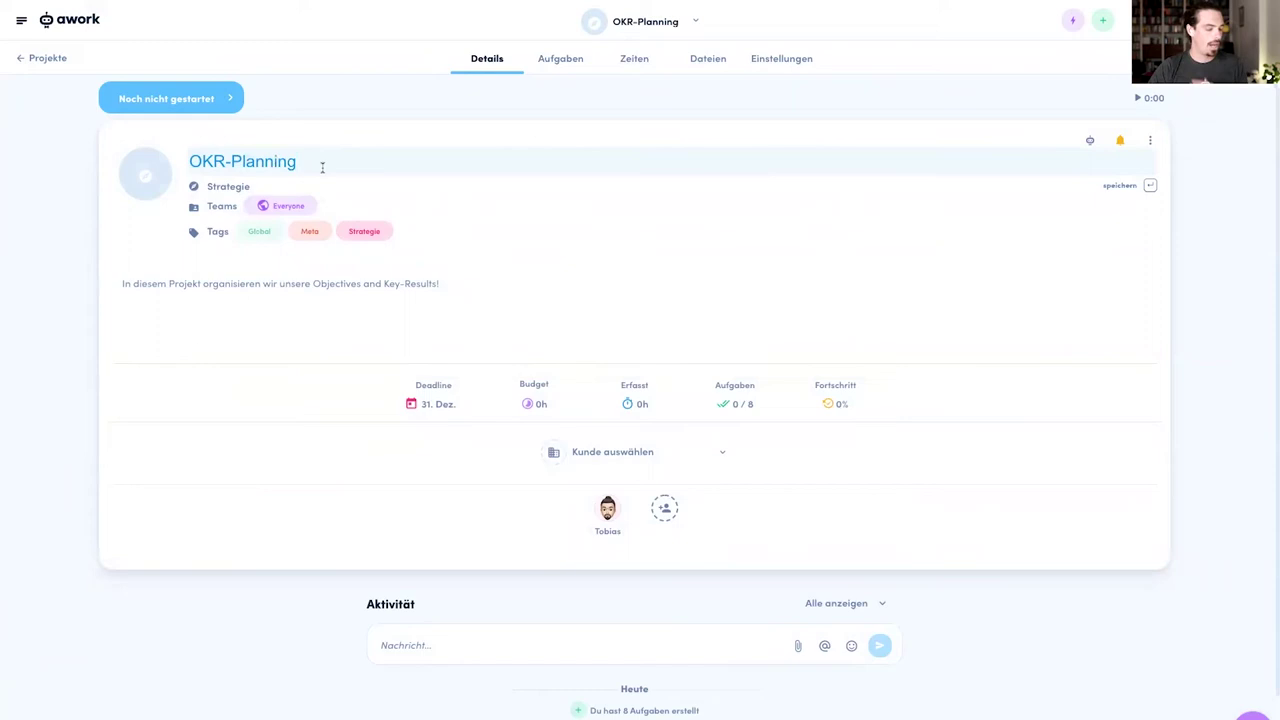
pyautogui.write('- ')
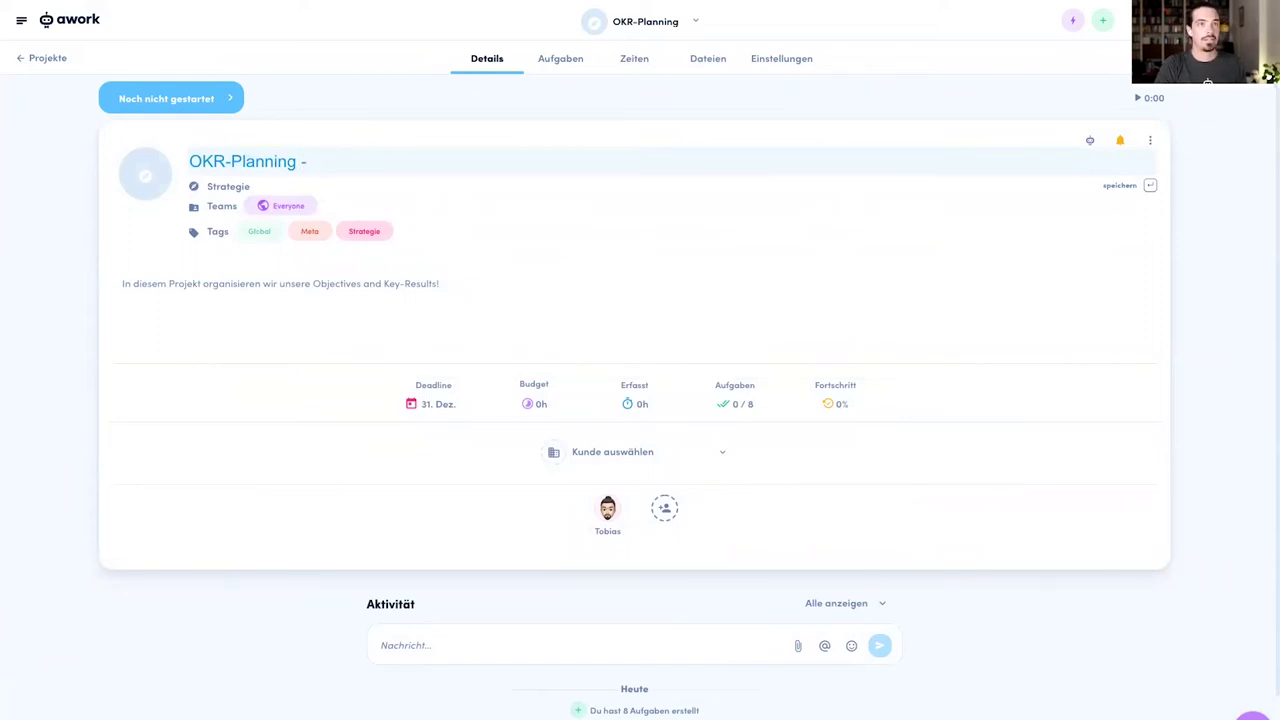
pyautogui.write('Ocz')
pyautogui.press('BackSpace')
pyautogui.write('t - ')
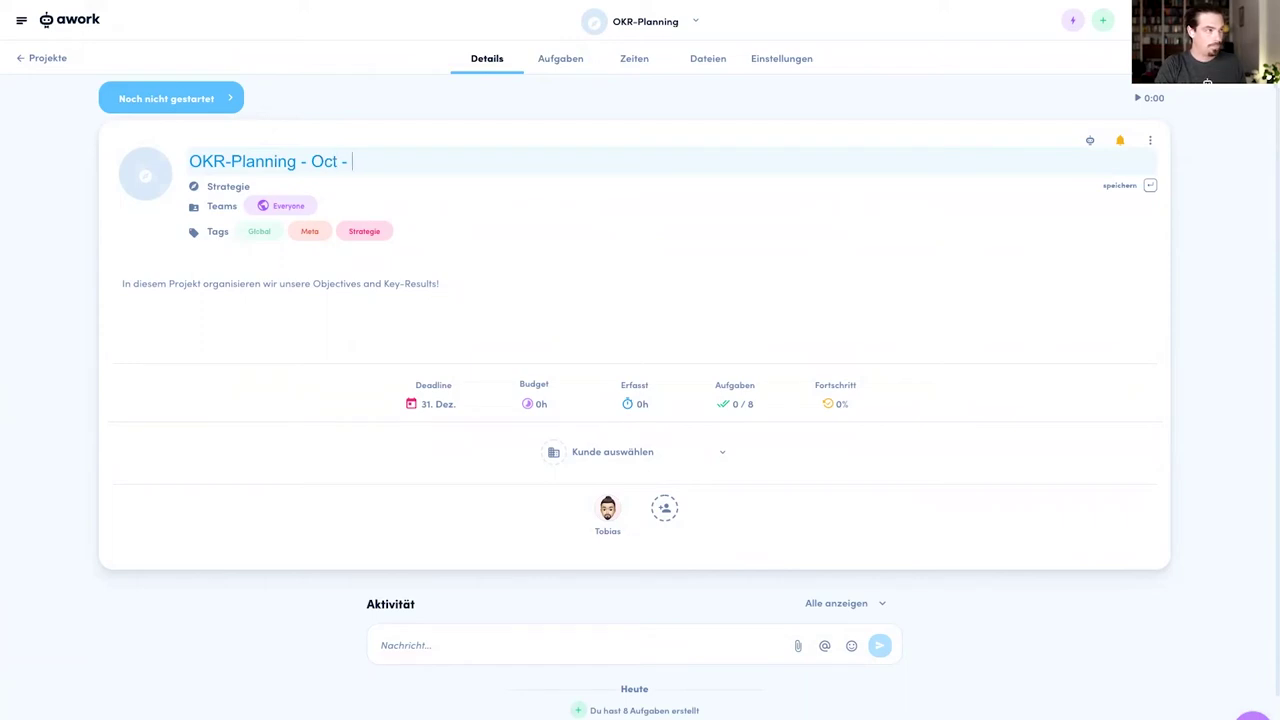
pyautogui.write('Dez 2021')
pyautogui.press('Return')
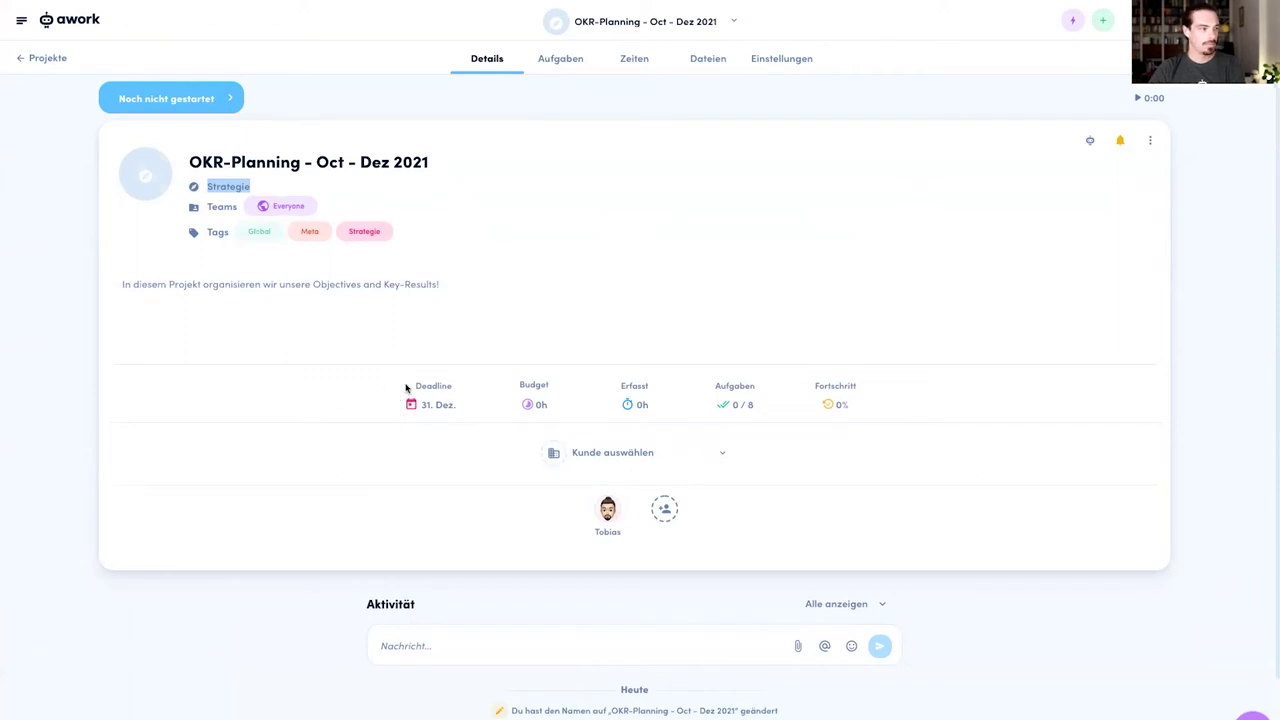
pyautogui.click(580, 66)
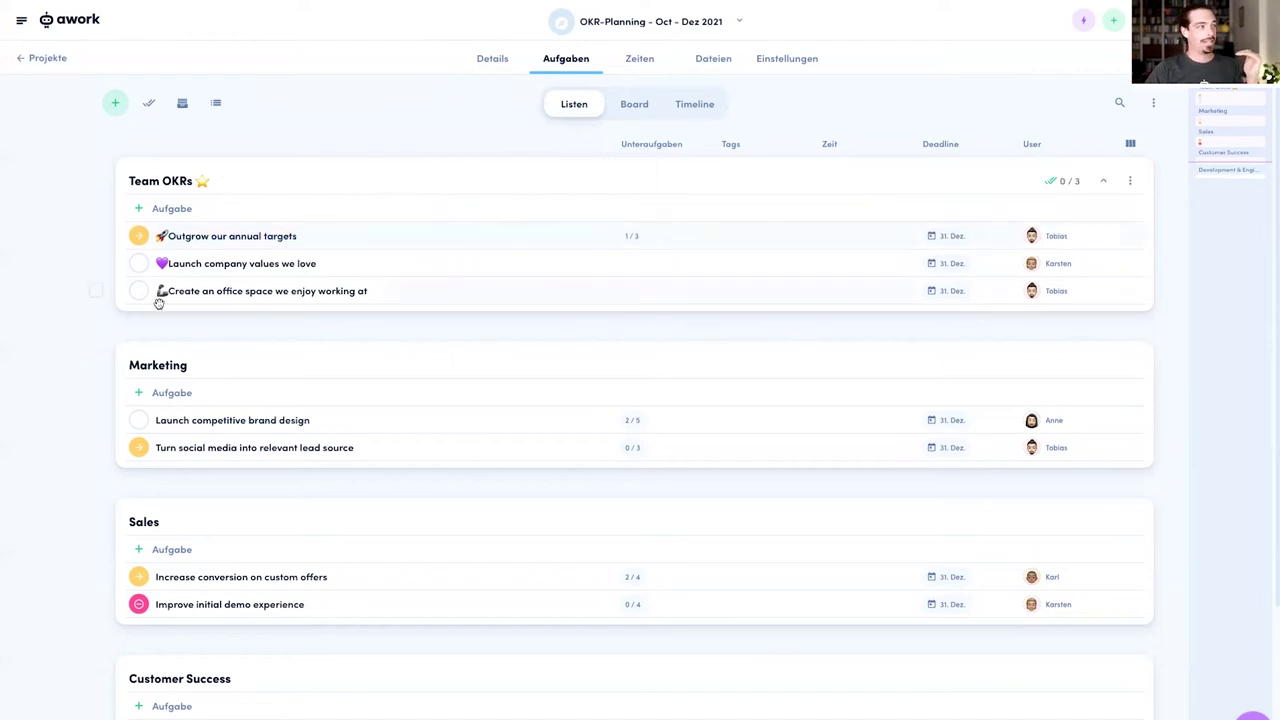
# Rename the Marketing task list to "Marketing - SoMe"
pyautogui.click(201, 366)
pyautogui.click(215, 367)
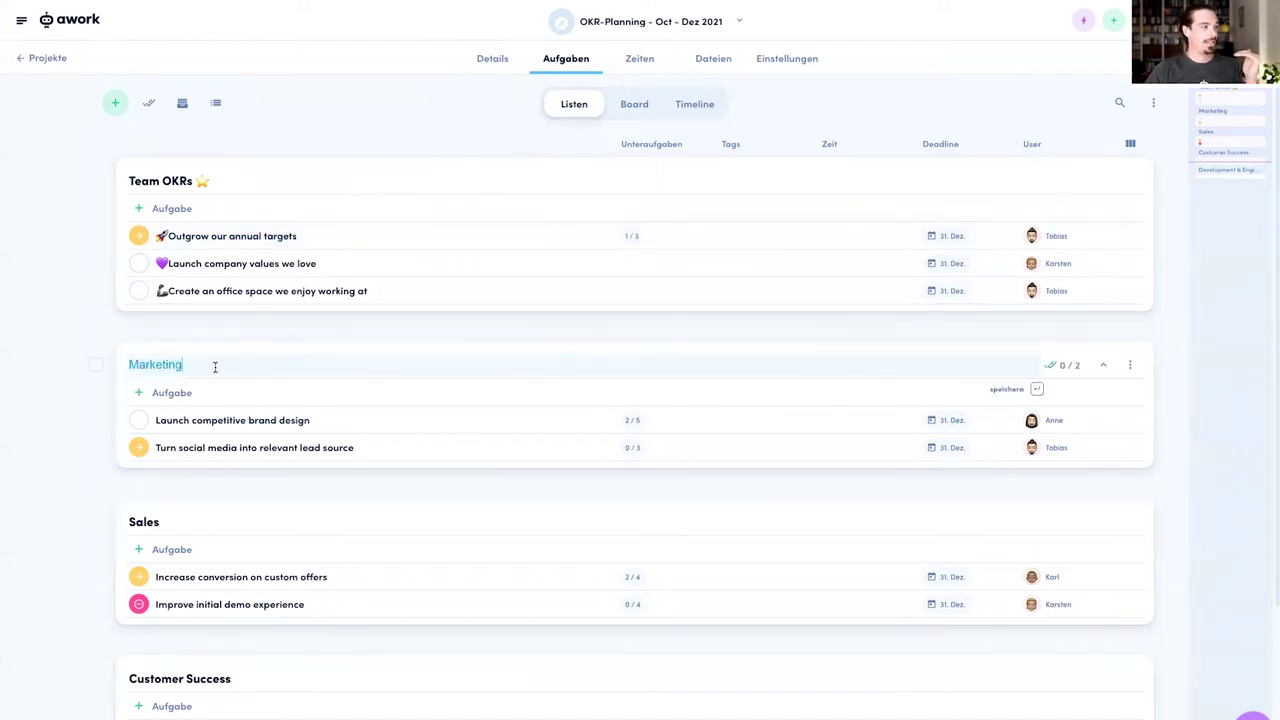
pyautogui.write('- SoMe')
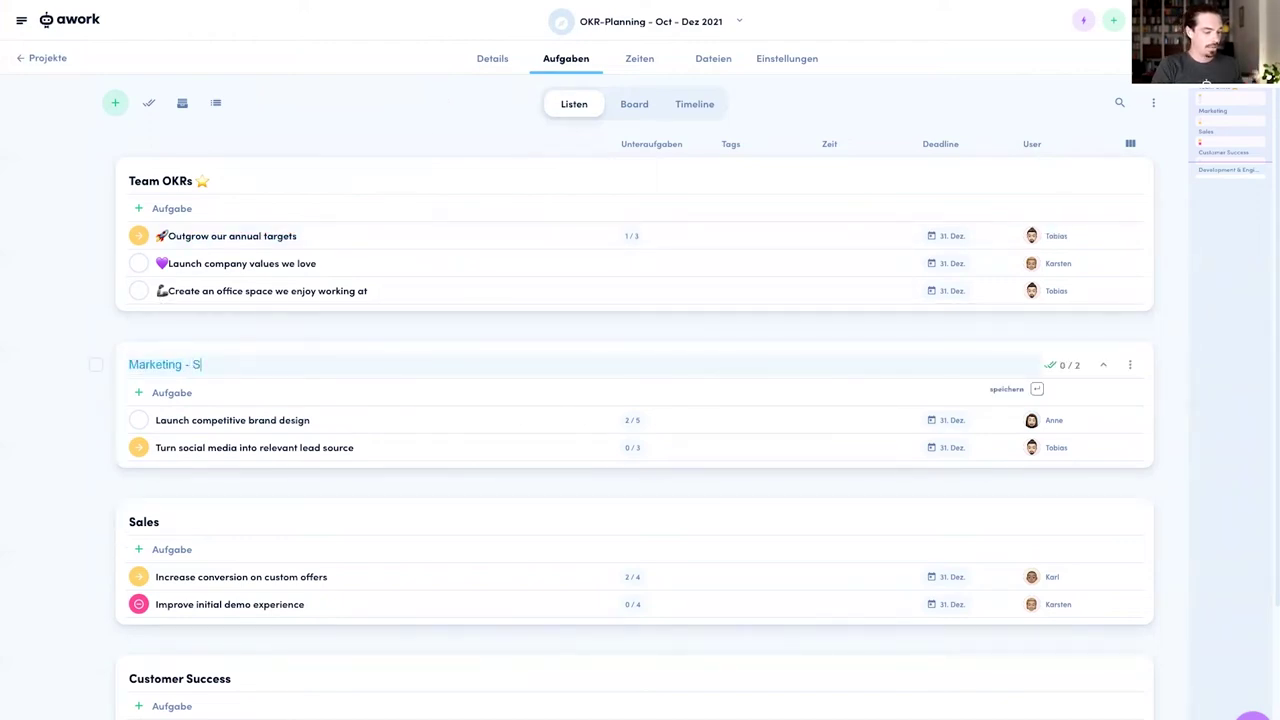
pyautogui.press('Return')
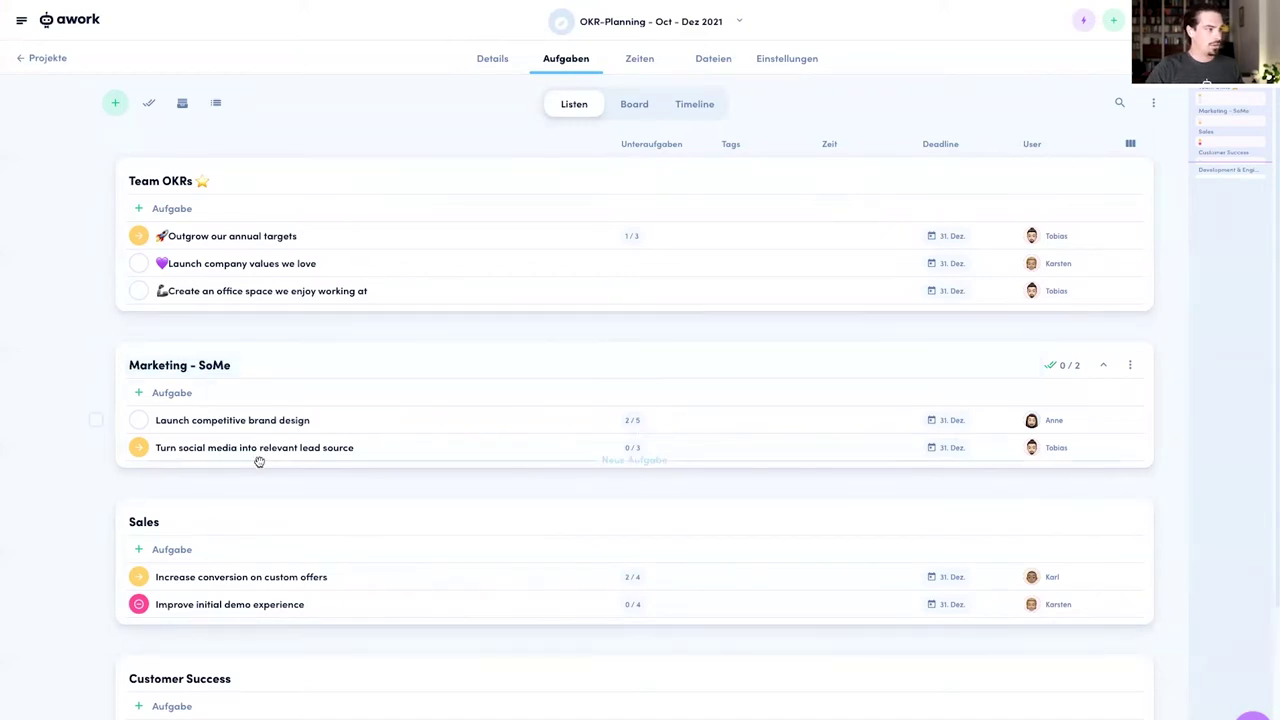
# Remove the SoMe suffix so the task list is named "Marketing" again
pyautogui.click(224, 366)
pyautogui.doubleClick(217, 366)
pyautogui.press('BackSpace')
pyautogui.press('BackSpace')
pyautogui.press('BackSpace')
pyautogui.press('BackSpace')
pyautogui.press('Return')
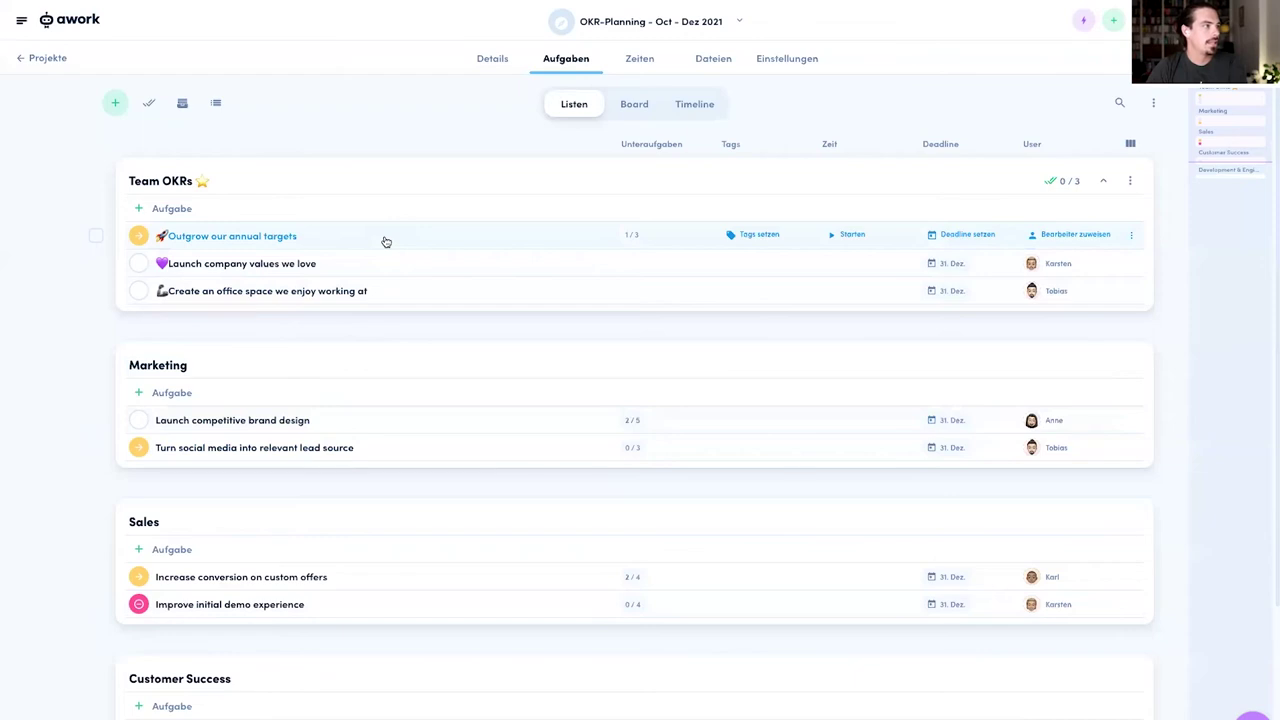
# Review the details of the tasks "Outgrow our annual targets" and "Launch competitive brand design", including description, subtasks and activity
pyautogui.click(371, 242)
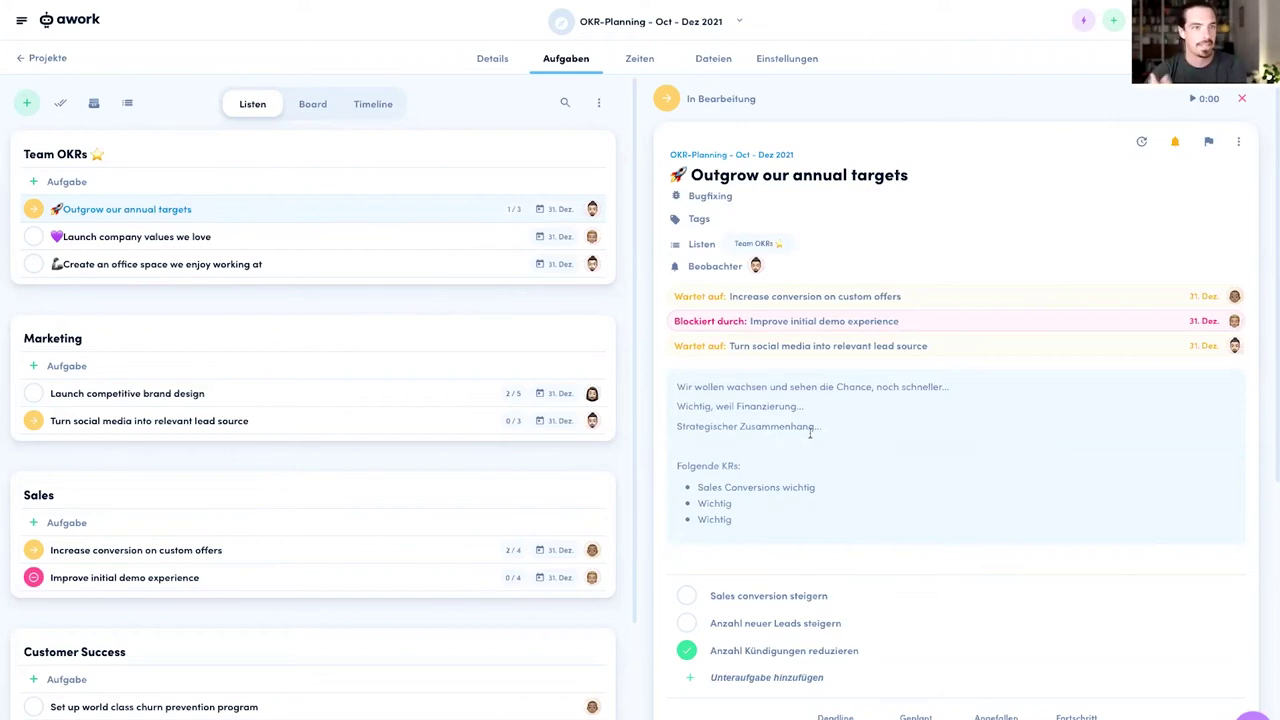
pyautogui.scroll(-1, 826, 449)
pyautogui.click(815, 549)
pyautogui.scroll(-4, 866, 534)
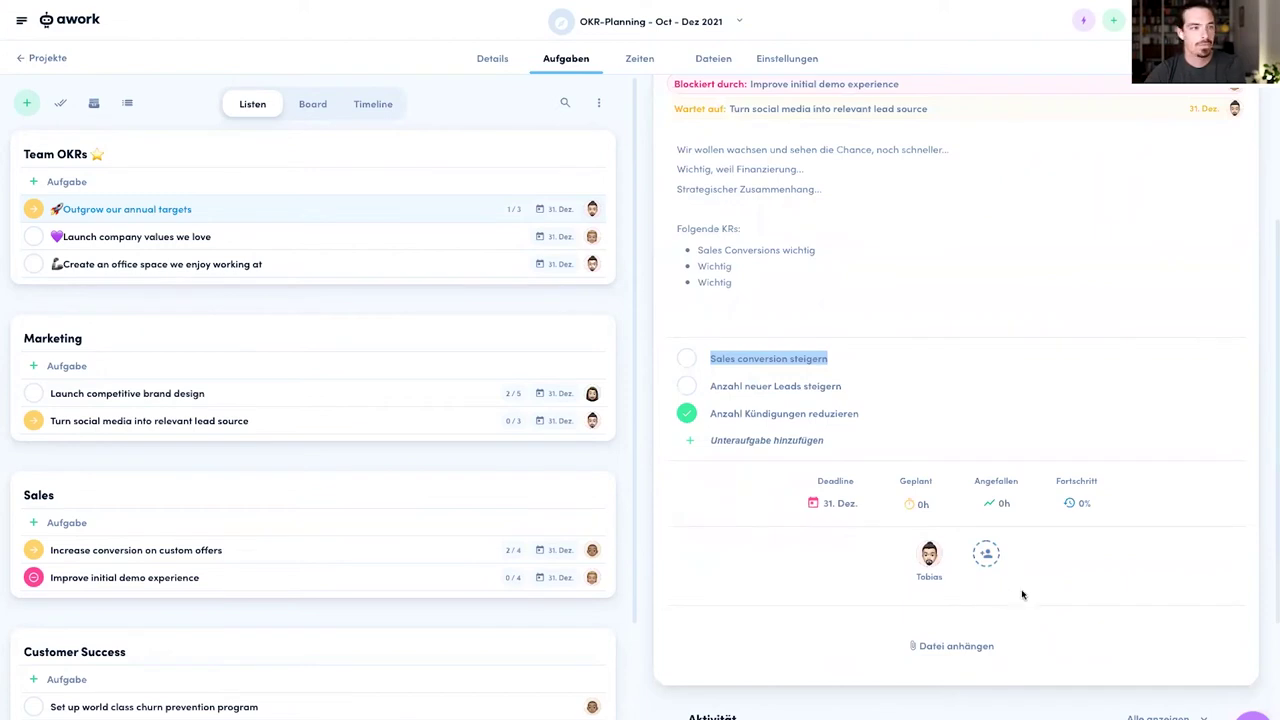
pyautogui.scroll(-4, 1022, 595)
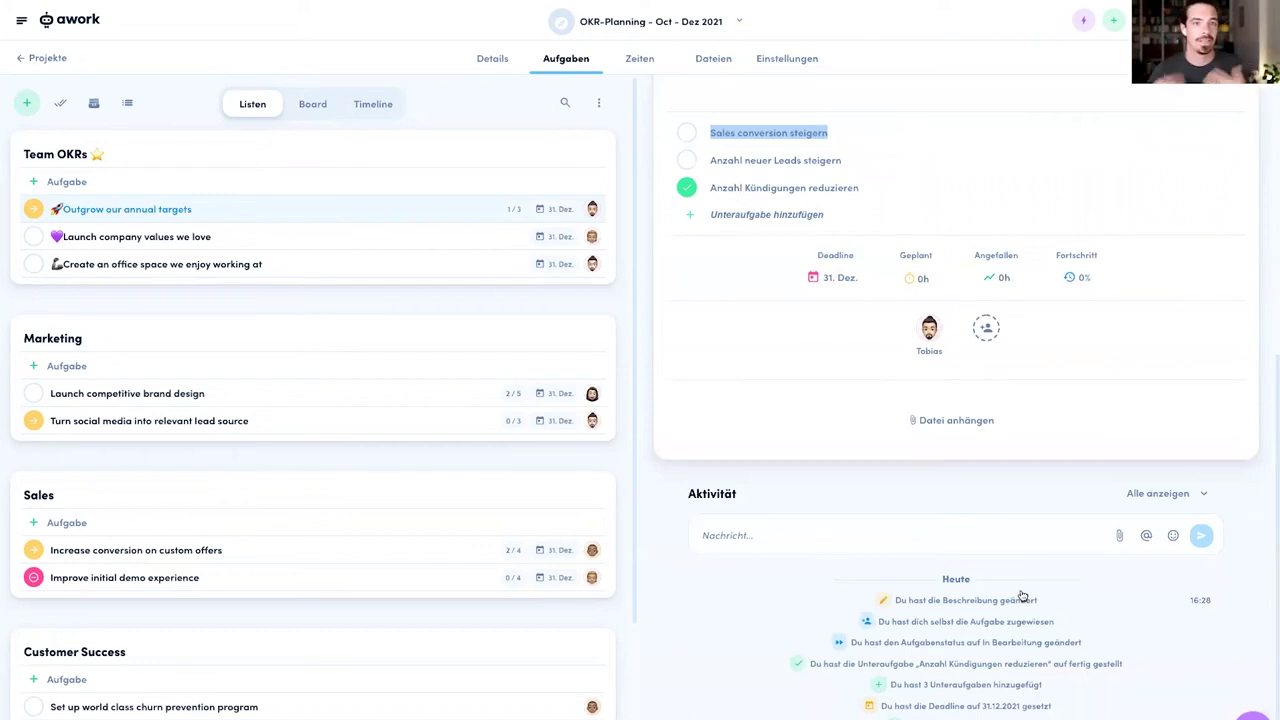
pyautogui.scroll(8, 1020, 590)
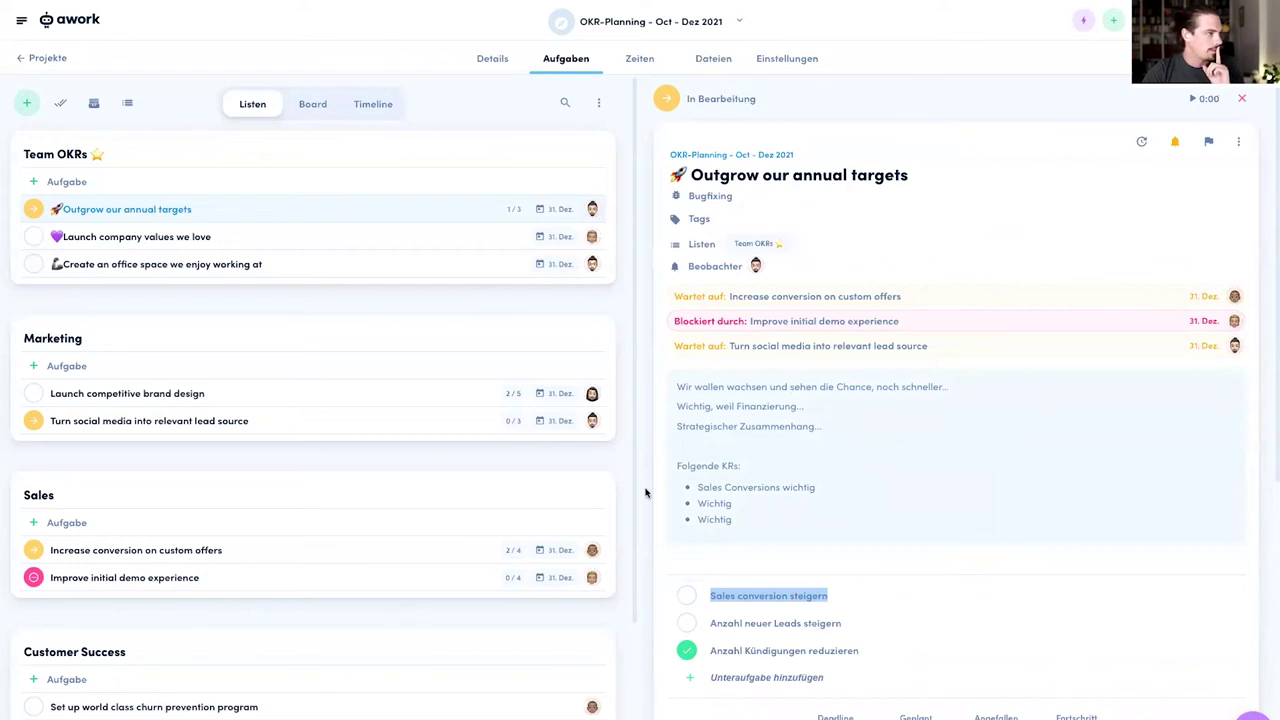
pyautogui.click(304, 392)
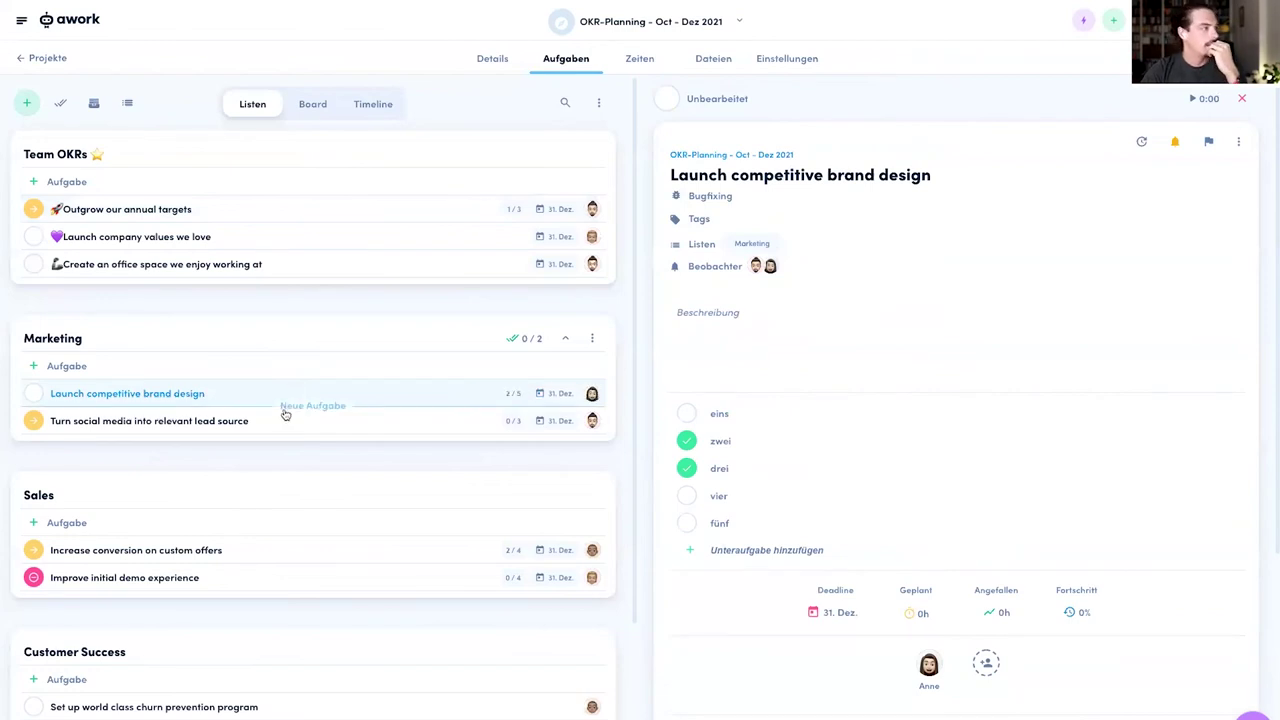
# In the task "Turn social media into relevant lead source", set the bracketed progress of subtask "10 top social media accounts auswerten" to 20%
pyautogui.click(280, 420)
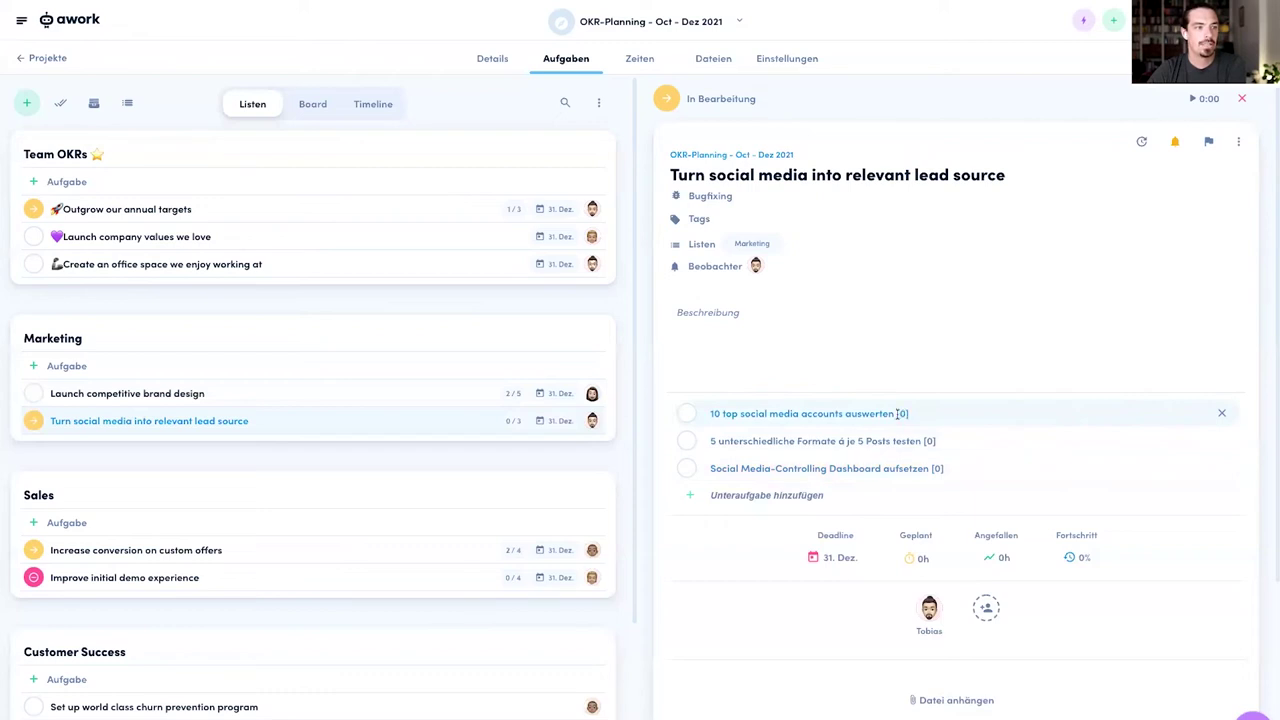
pyautogui.click(686, 413)
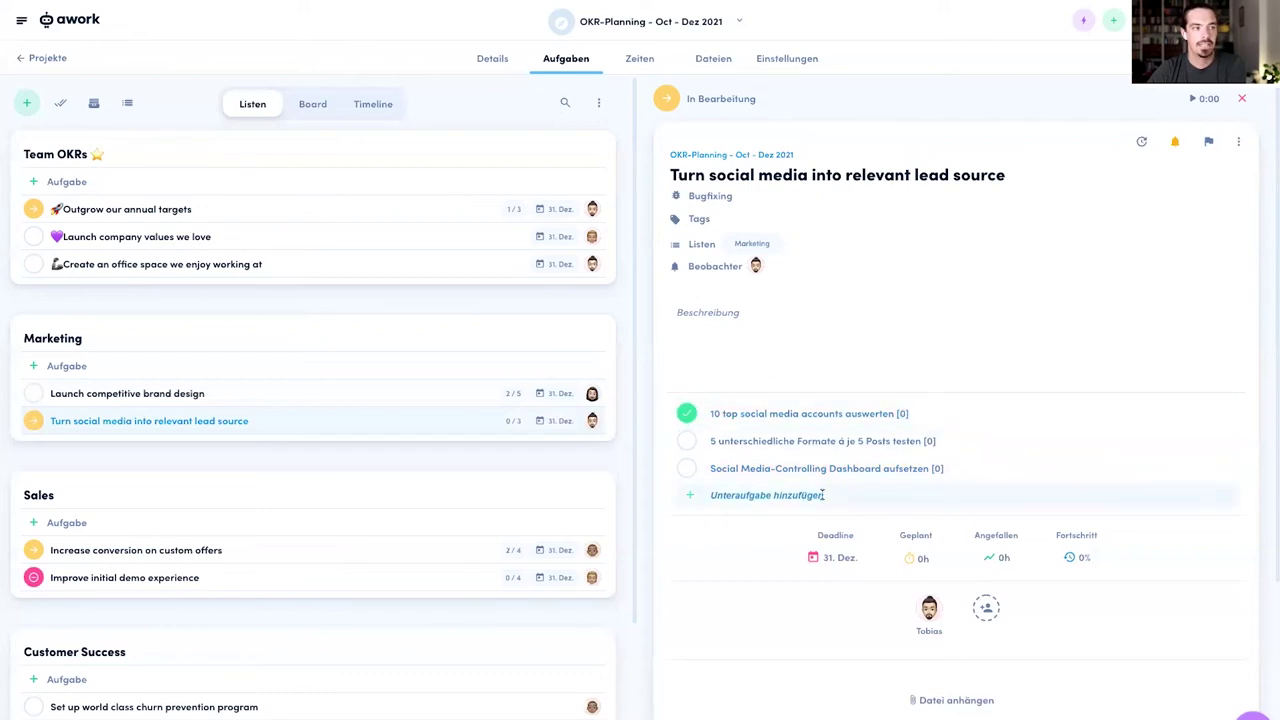
pyautogui.tripleClick(896, 421)
pyautogui.click(896, 421)
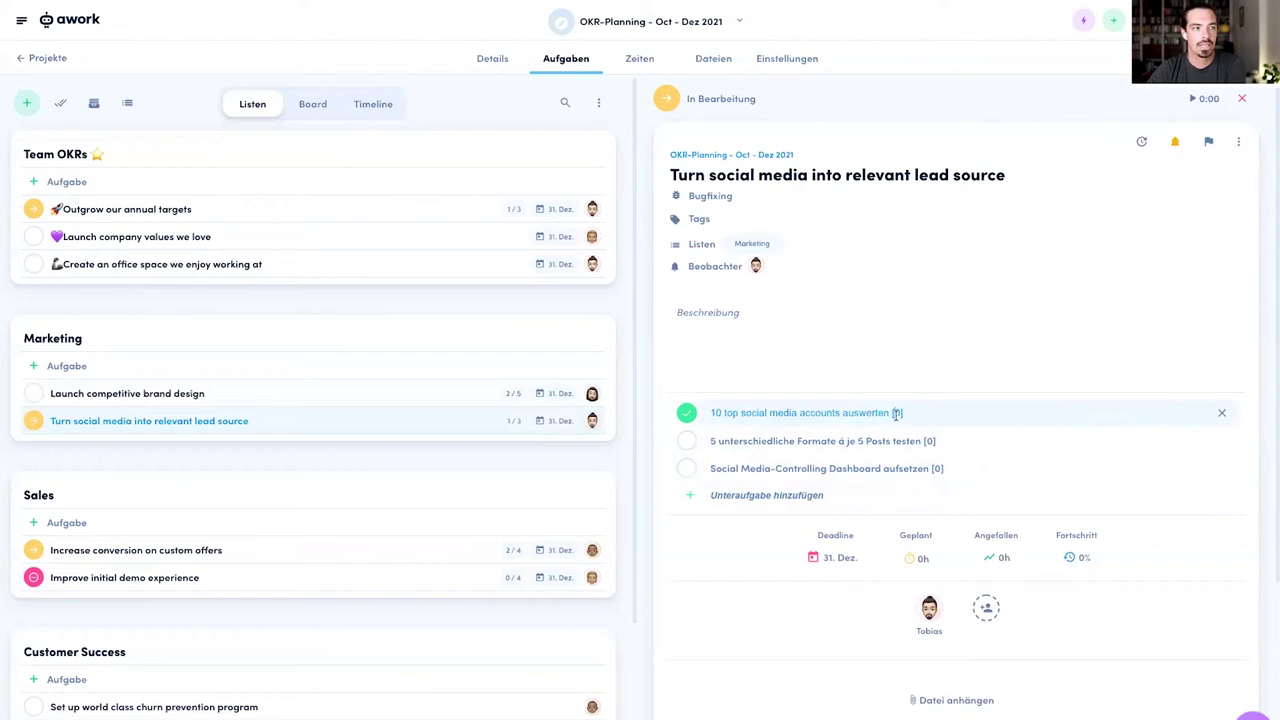
pyautogui.press('BackSpace')
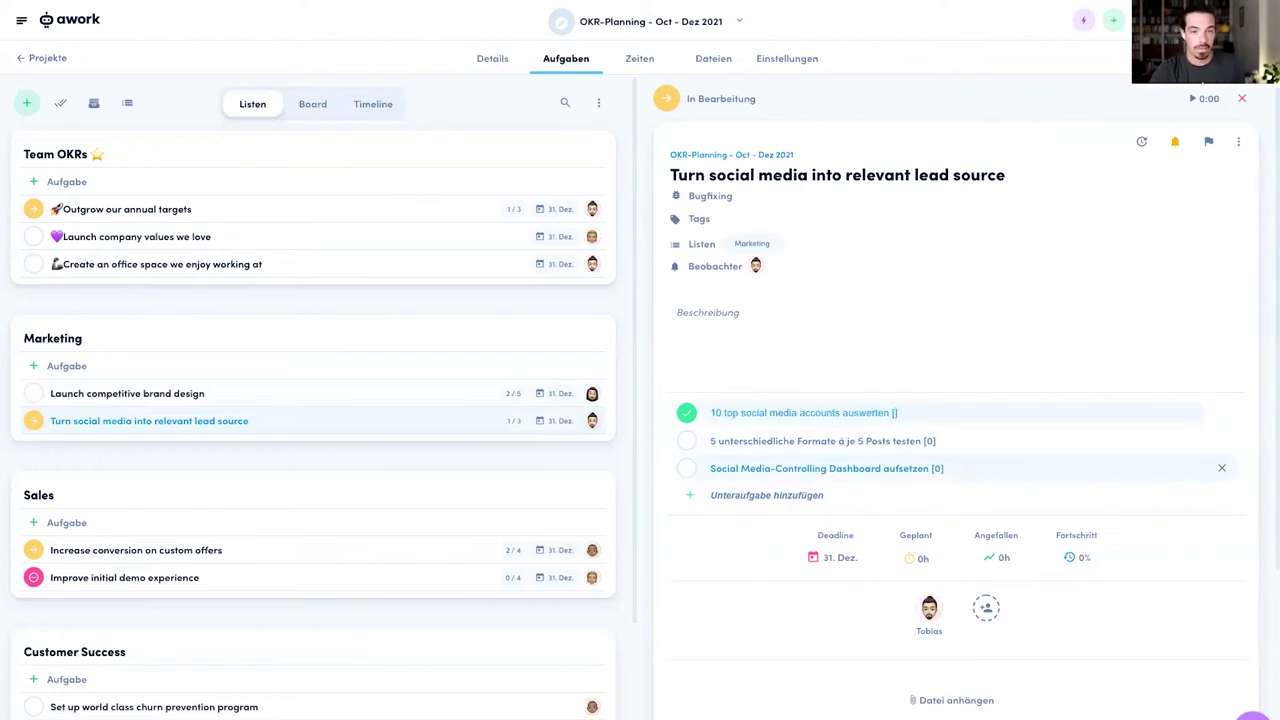
pyautogui.write('20%+')
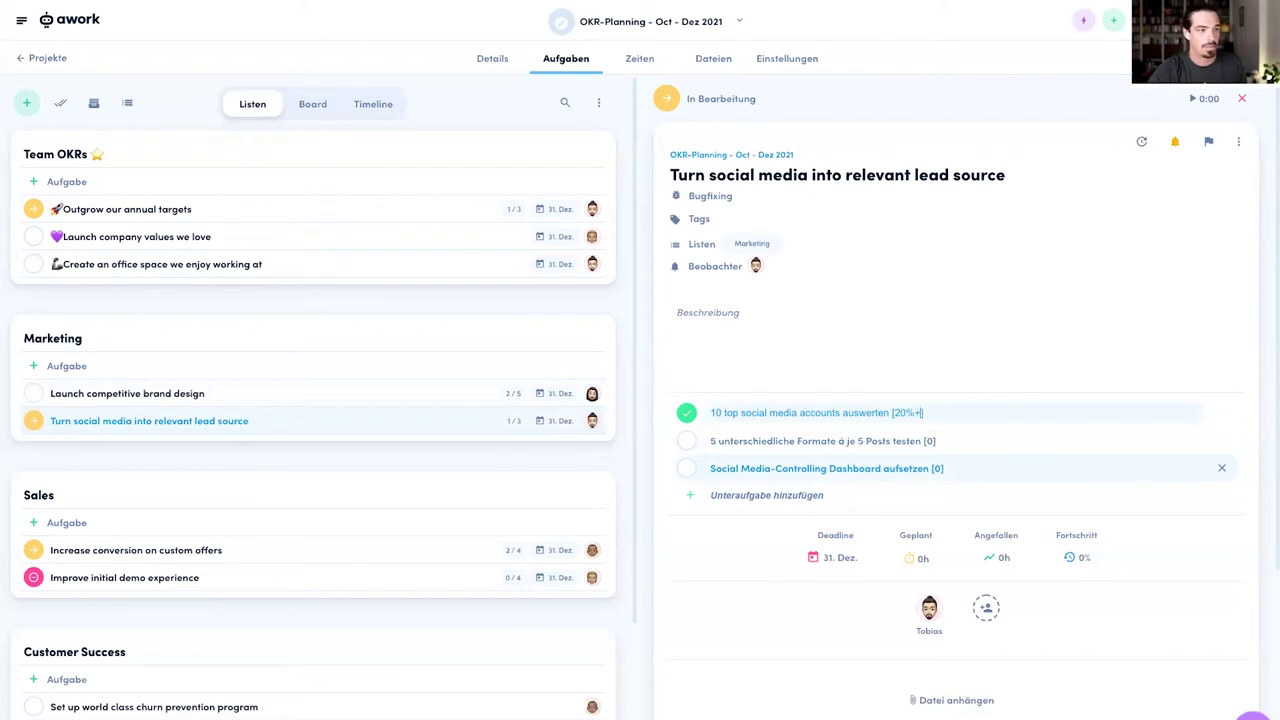
pyautogui.press('Return')
pyautogui.click(687, 413)
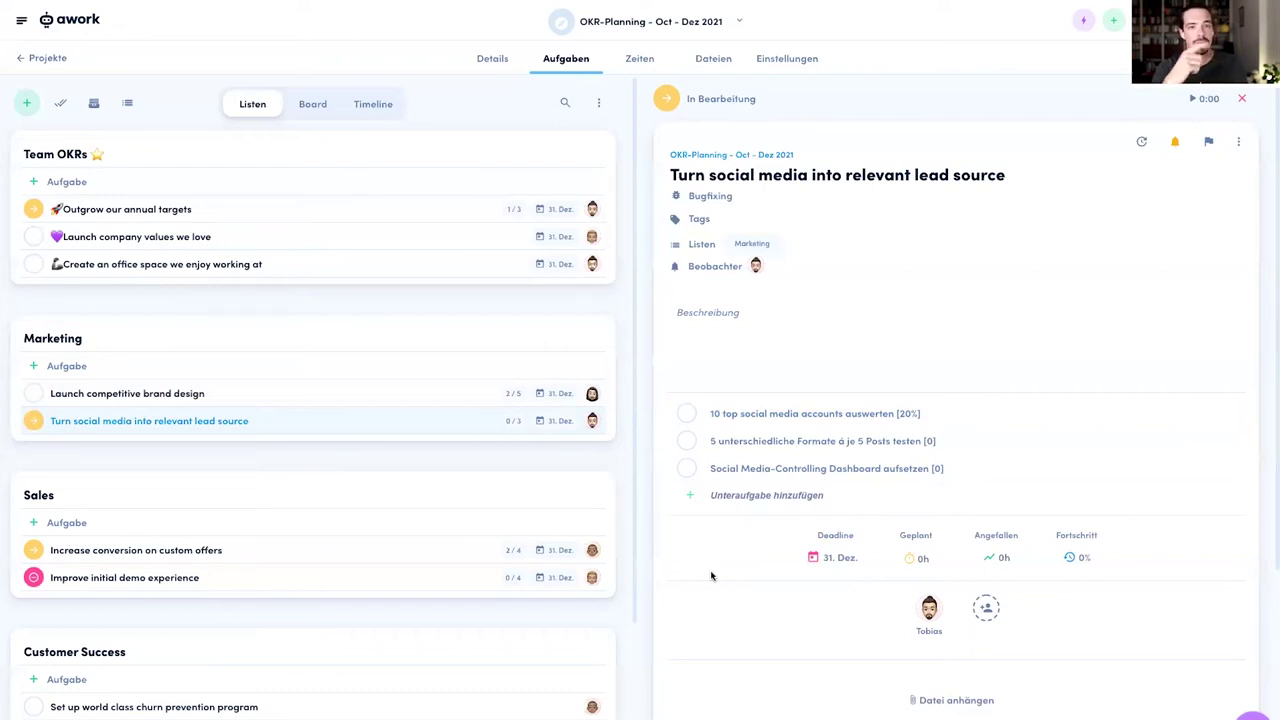
pyautogui.click(1242, 98)
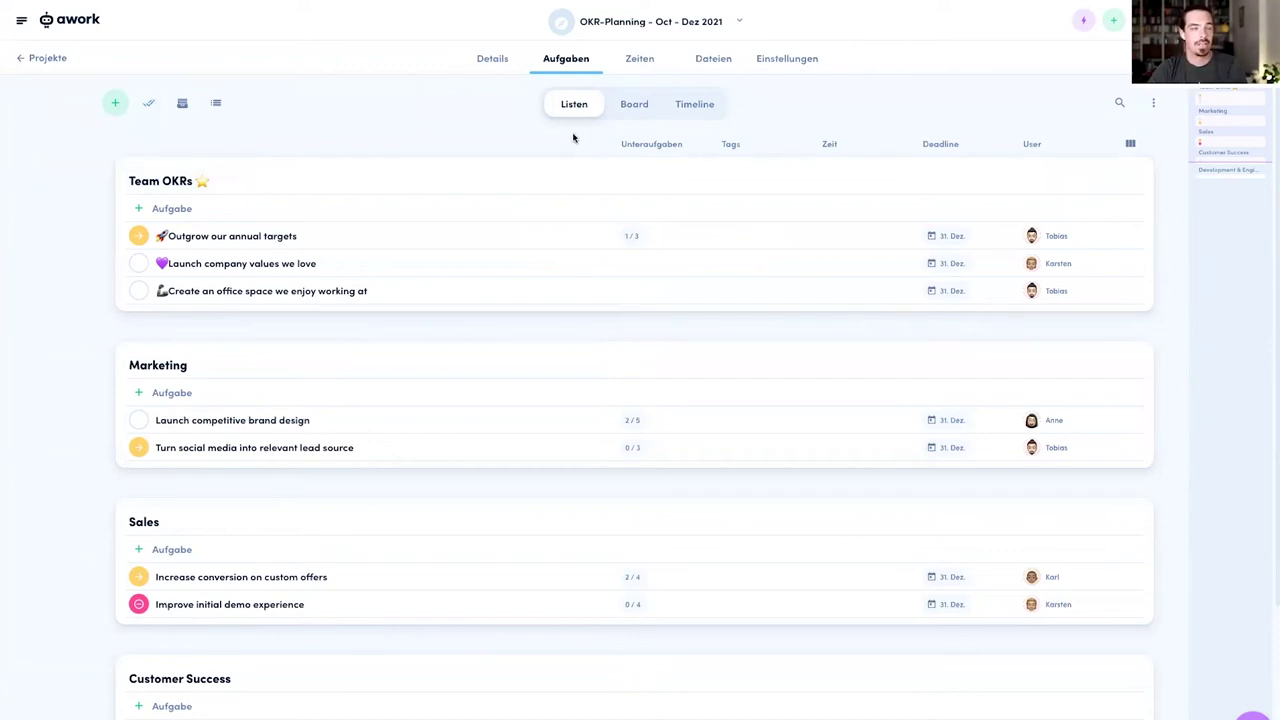
# Show the project's tasks on the board grouped by user and look through each person's objectives
pyautogui.click(627, 113)
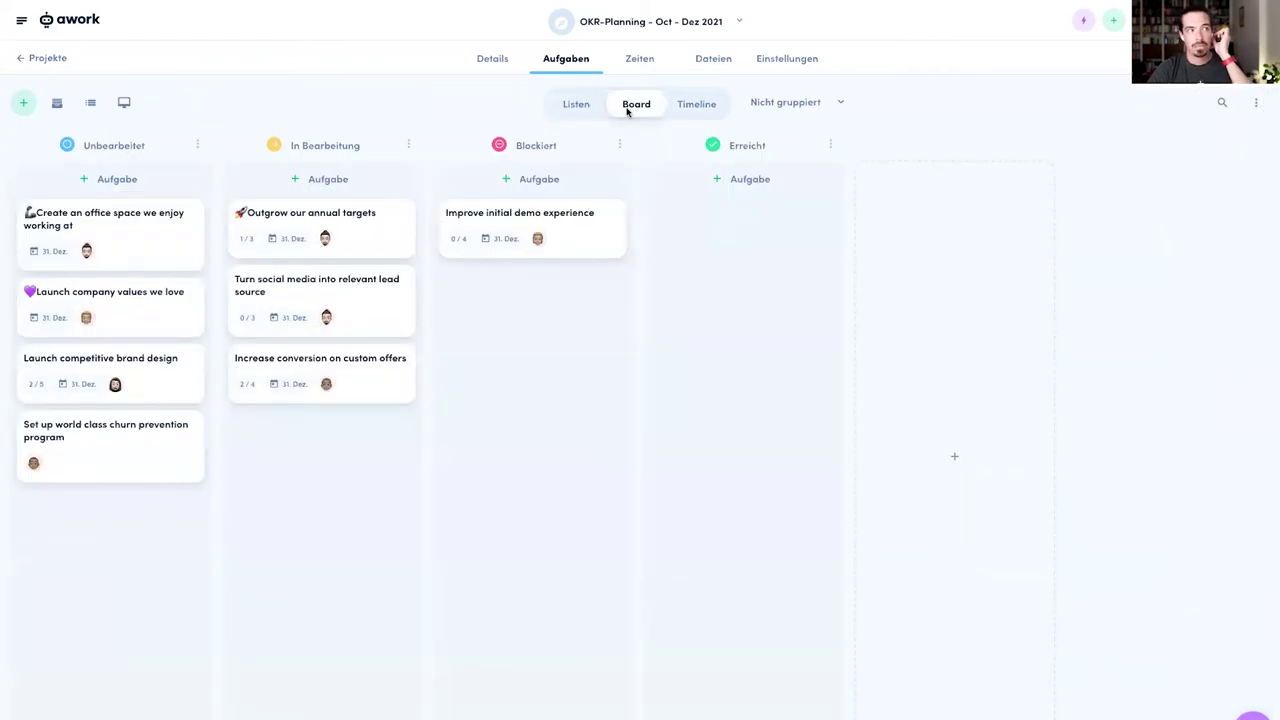
pyautogui.click(774, 104)
pyautogui.click(774, 104)
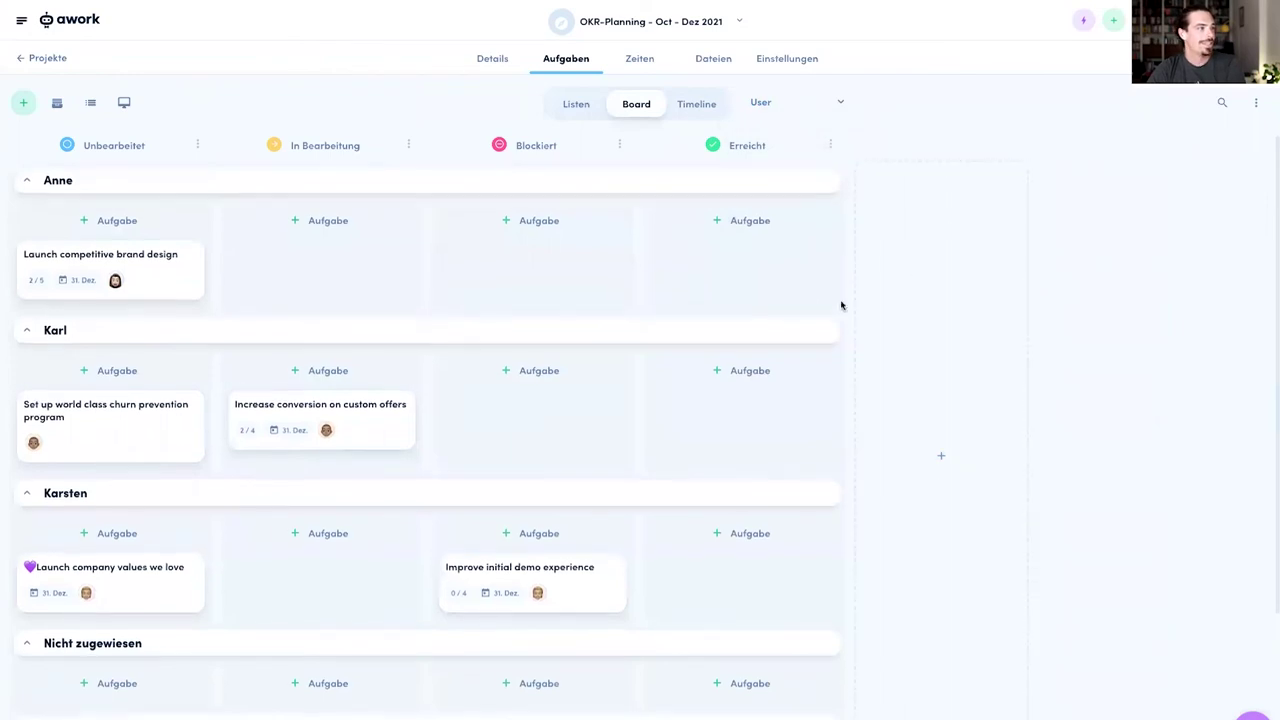
pyautogui.scroll(-3, 841, 305)
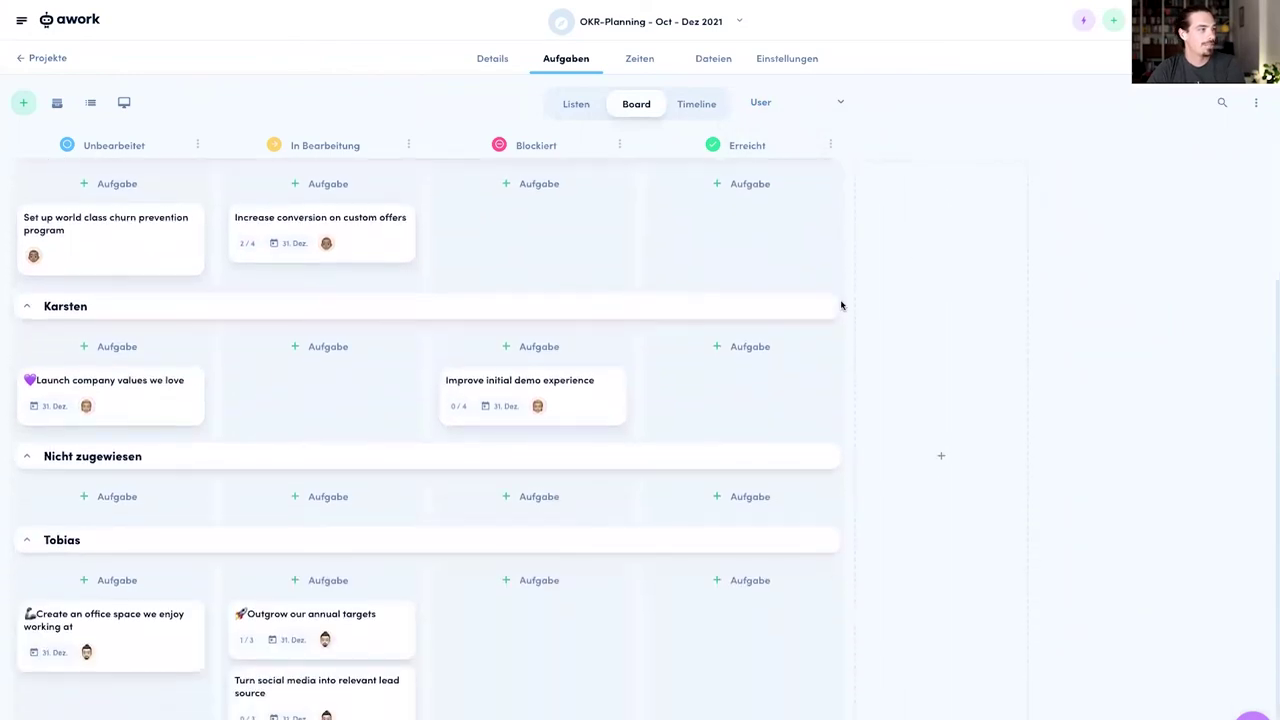
pyautogui.scroll(3, 841, 305)
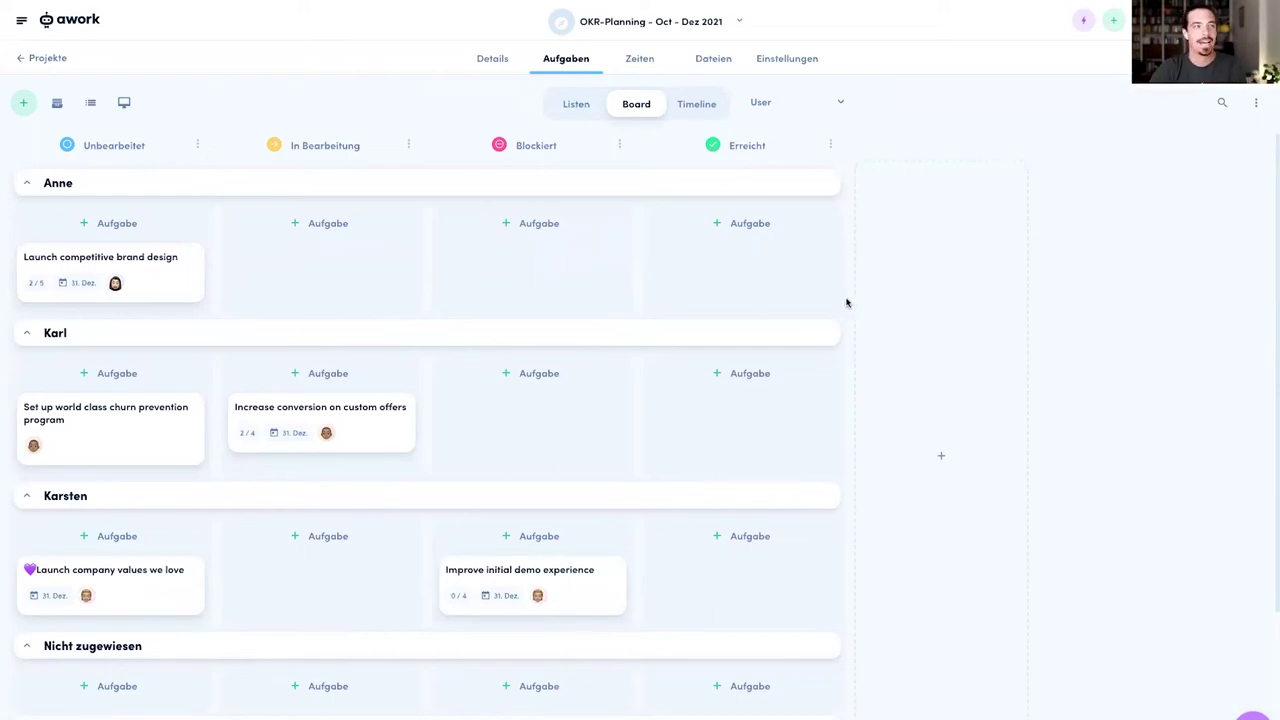
# Set the board to ungrouped and return to the list view of the tasks
pyautogui.click(813, 108)
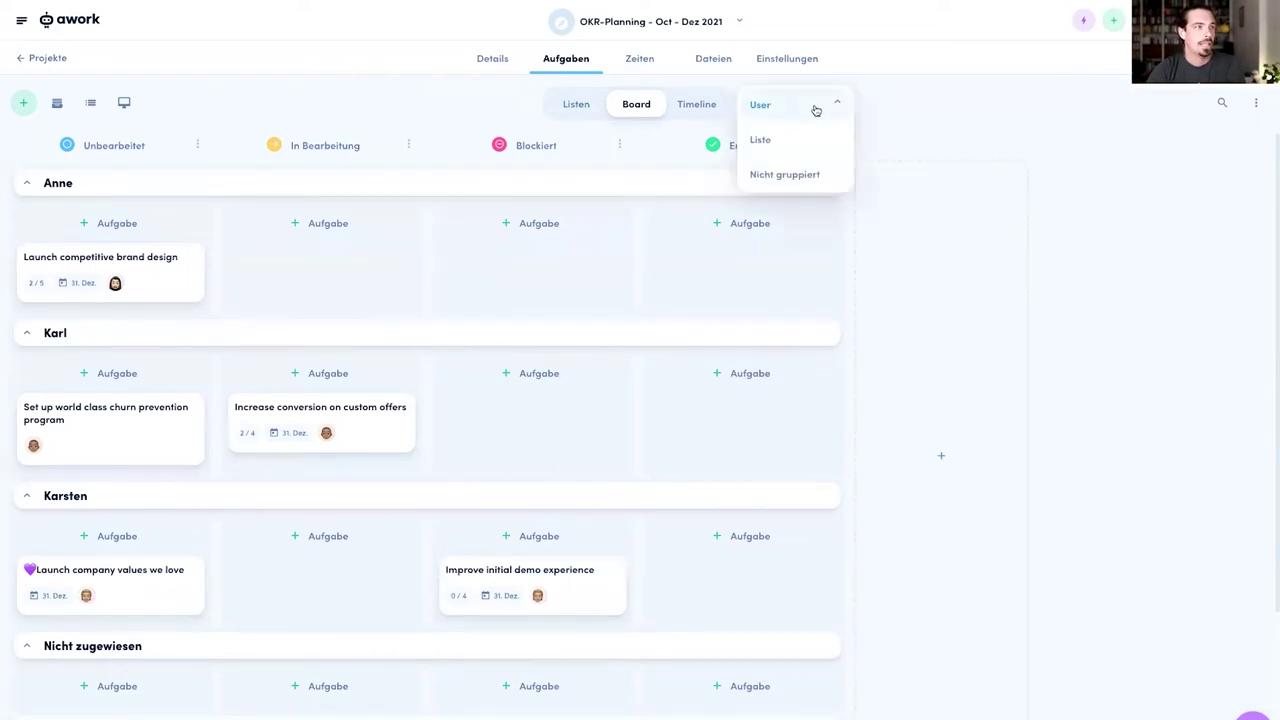
pyautogui.click(816, 175)
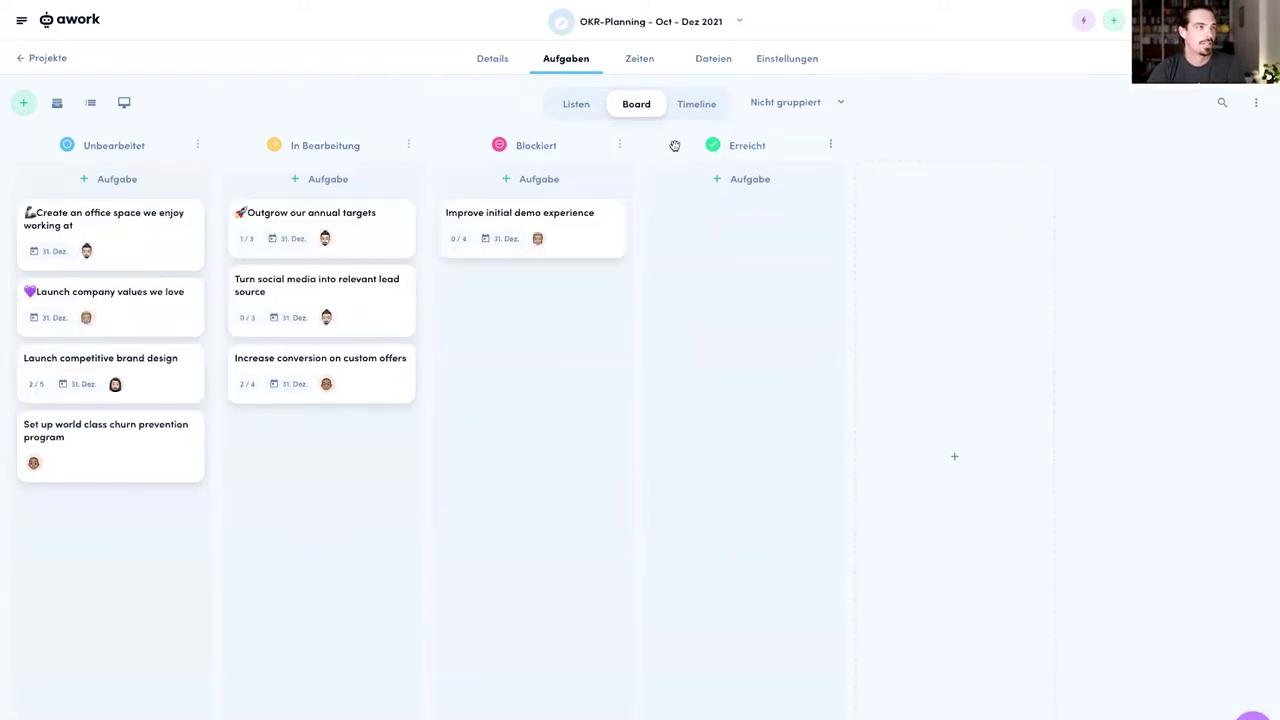
pyautogui.click(588, 115)
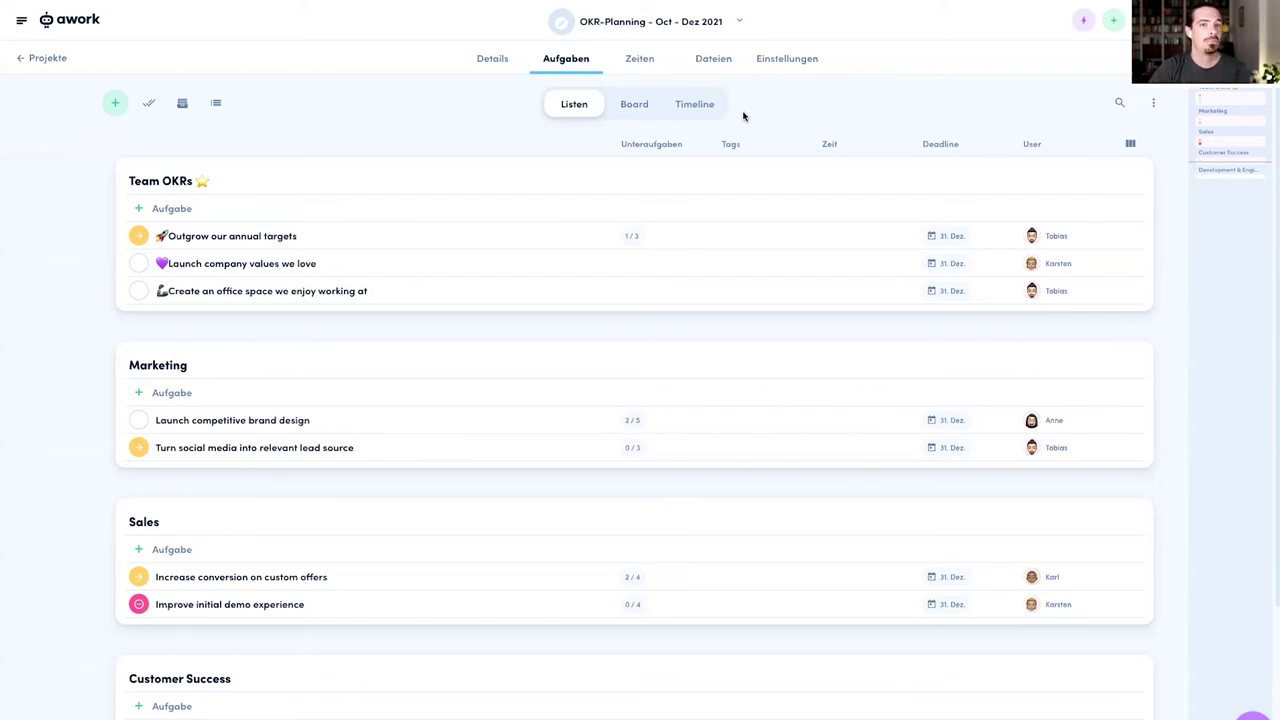
# Open the integration library from the workspace's integration settings to view the available tool connections
pyautogui.moveTo(19, 24)
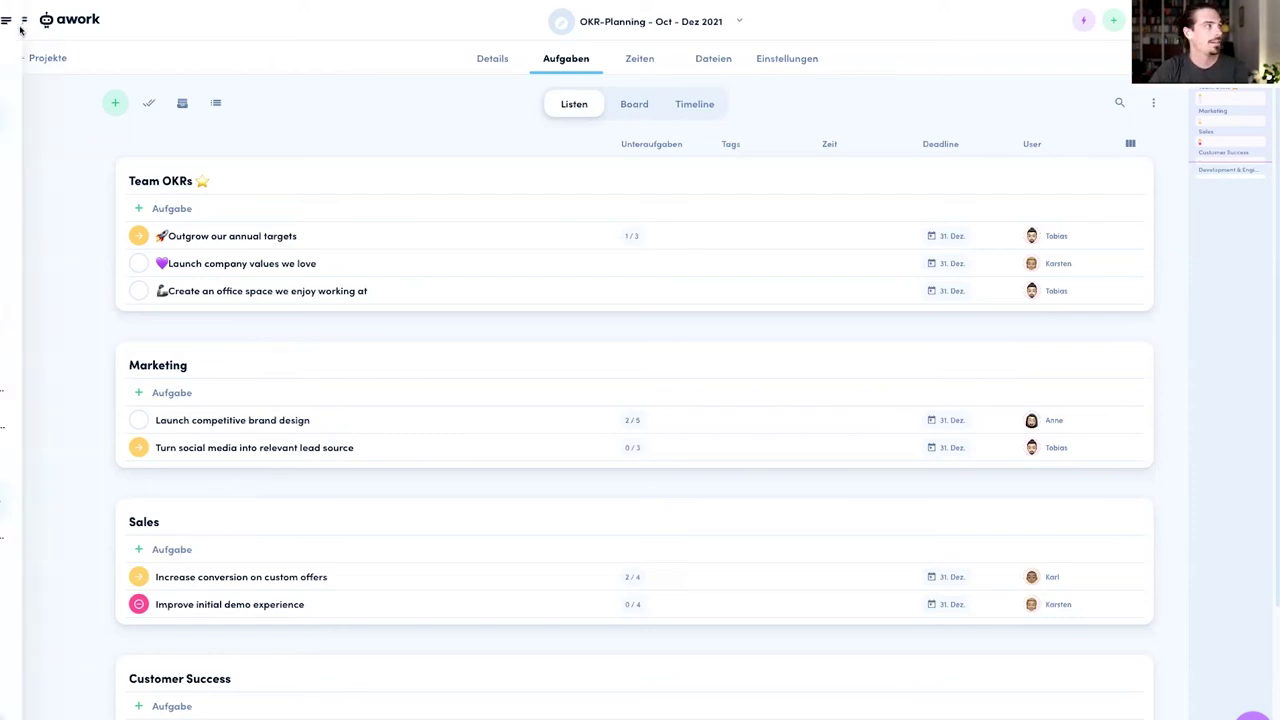
pyautogui.click(143, 694)
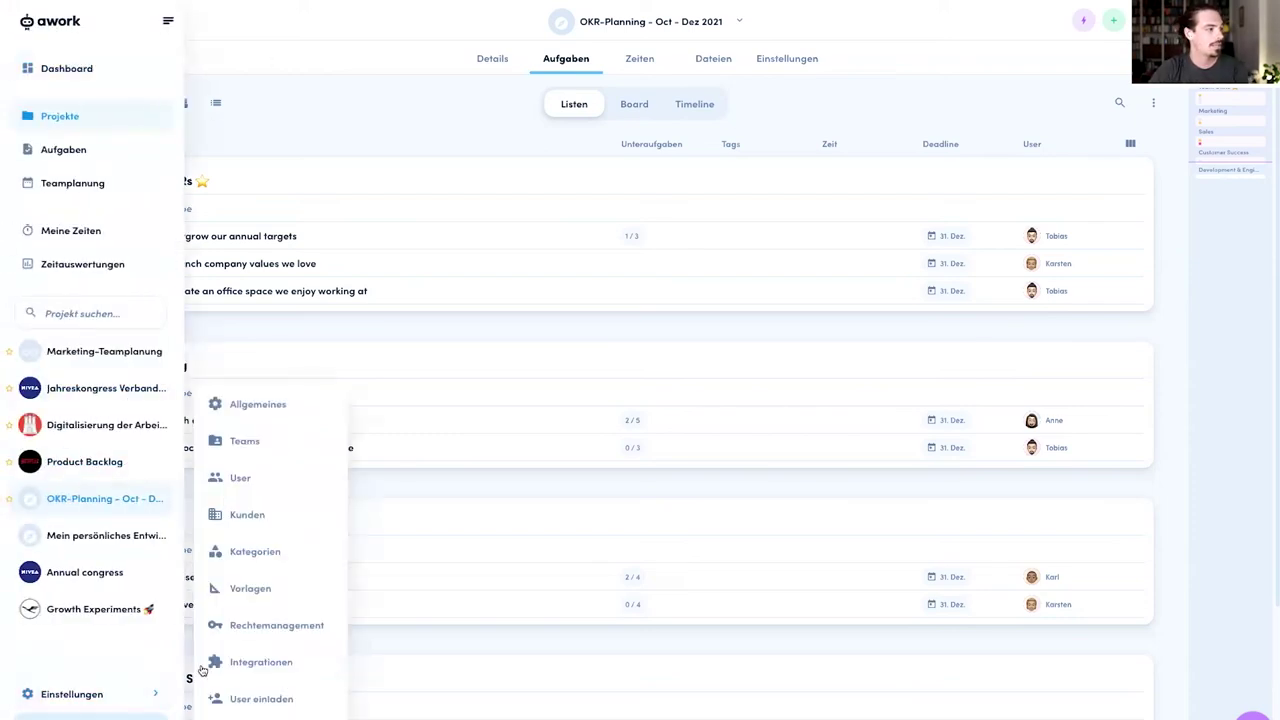
pyautogui.click(260, 663)
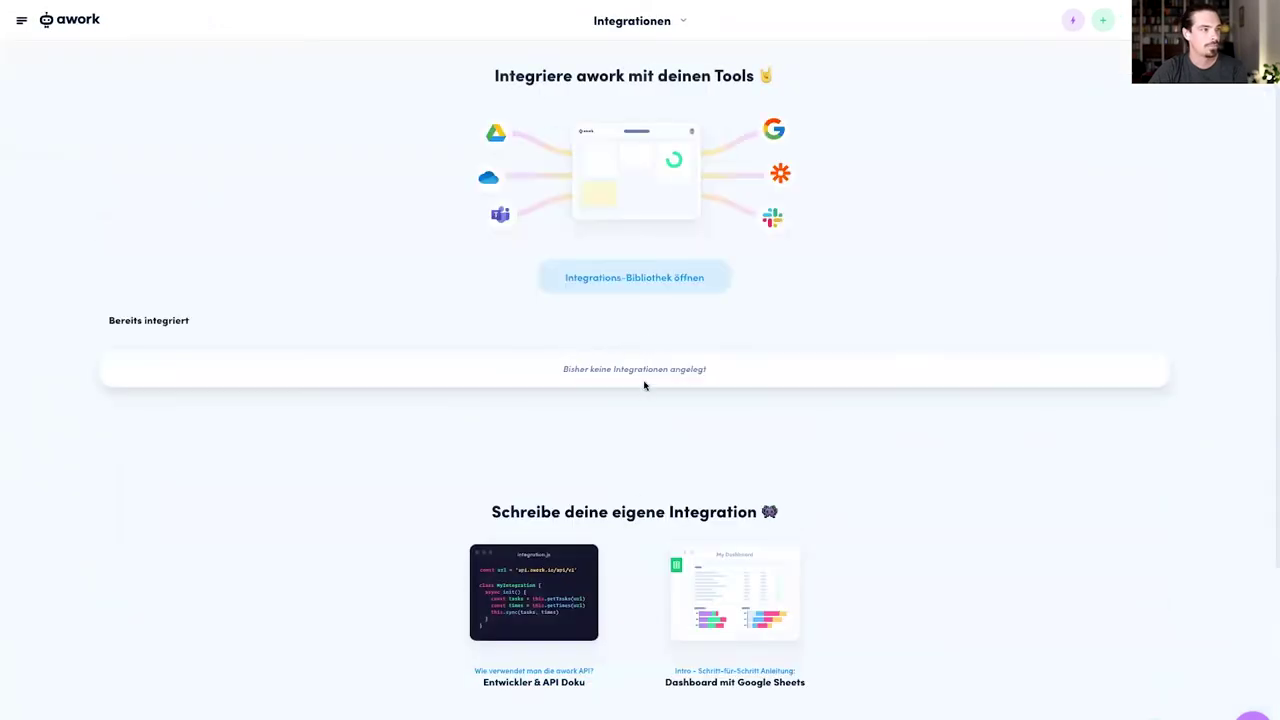
pyautogui.click(659, 289)
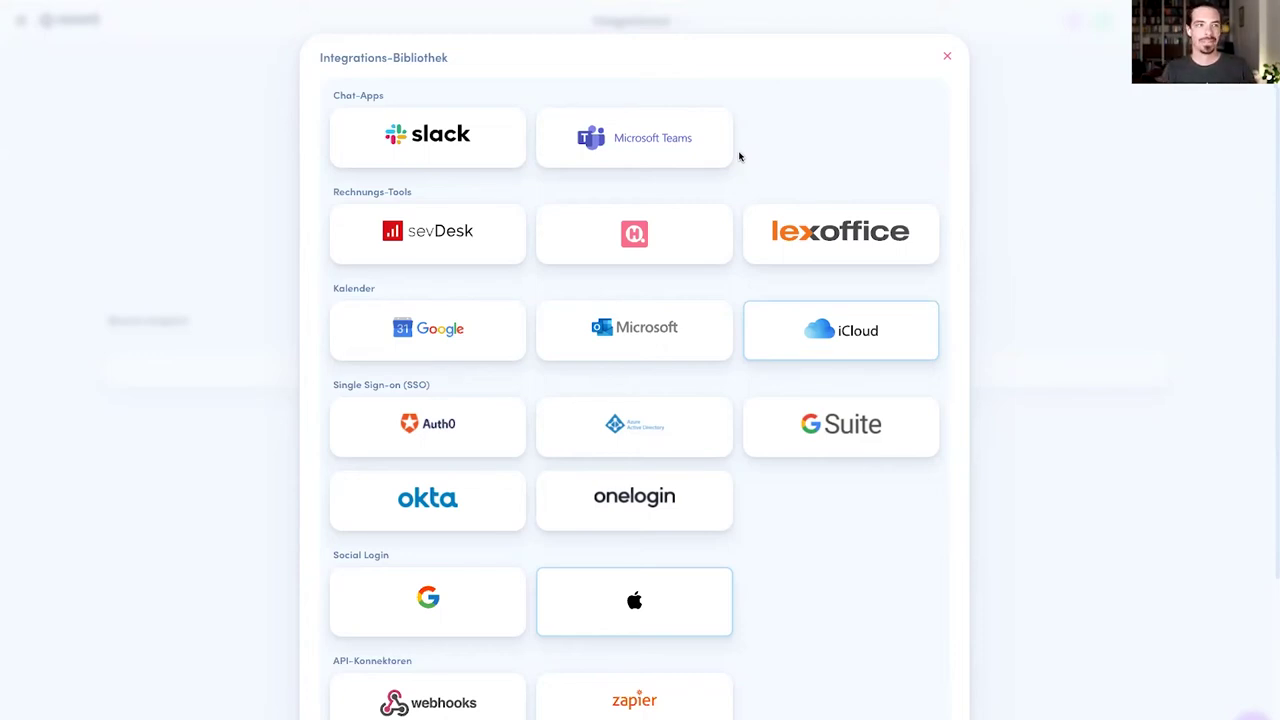
# Leave the integration library and open the task list of the project "Jahreskongress Verband der Medien" from the dashboard
pyautogui.click(946, 56)
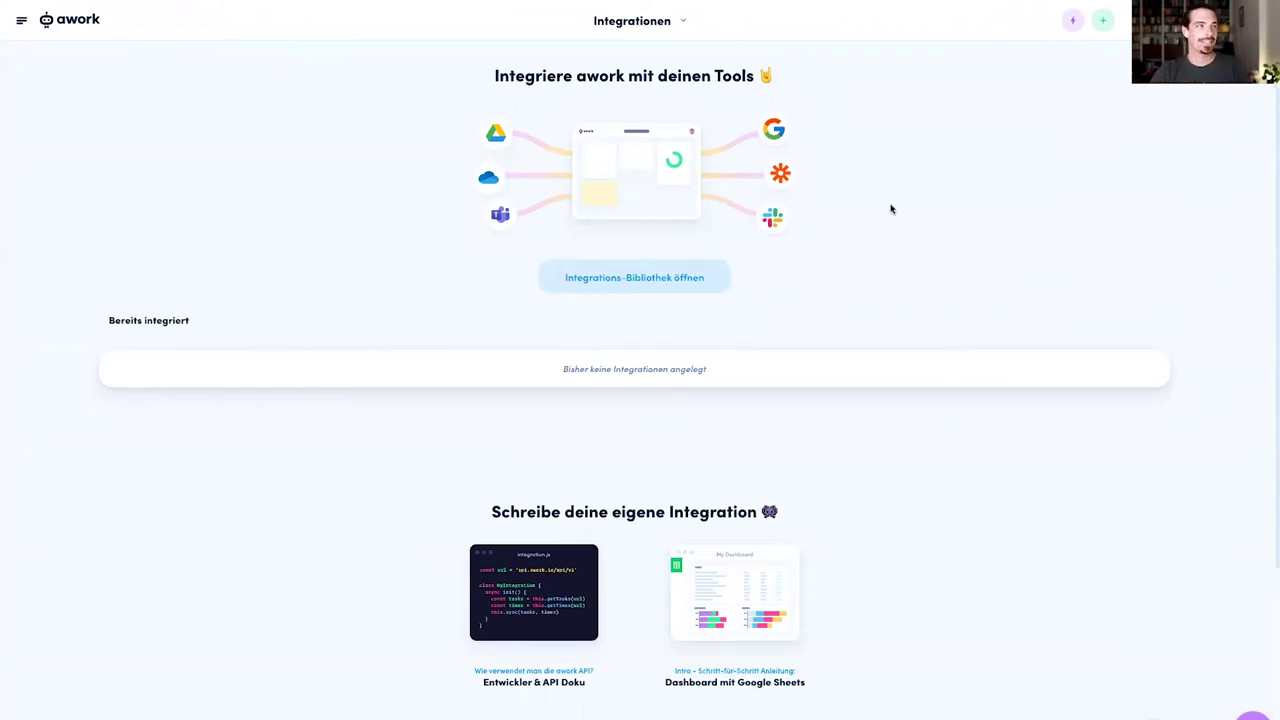
pyautogui.click(91, 26)
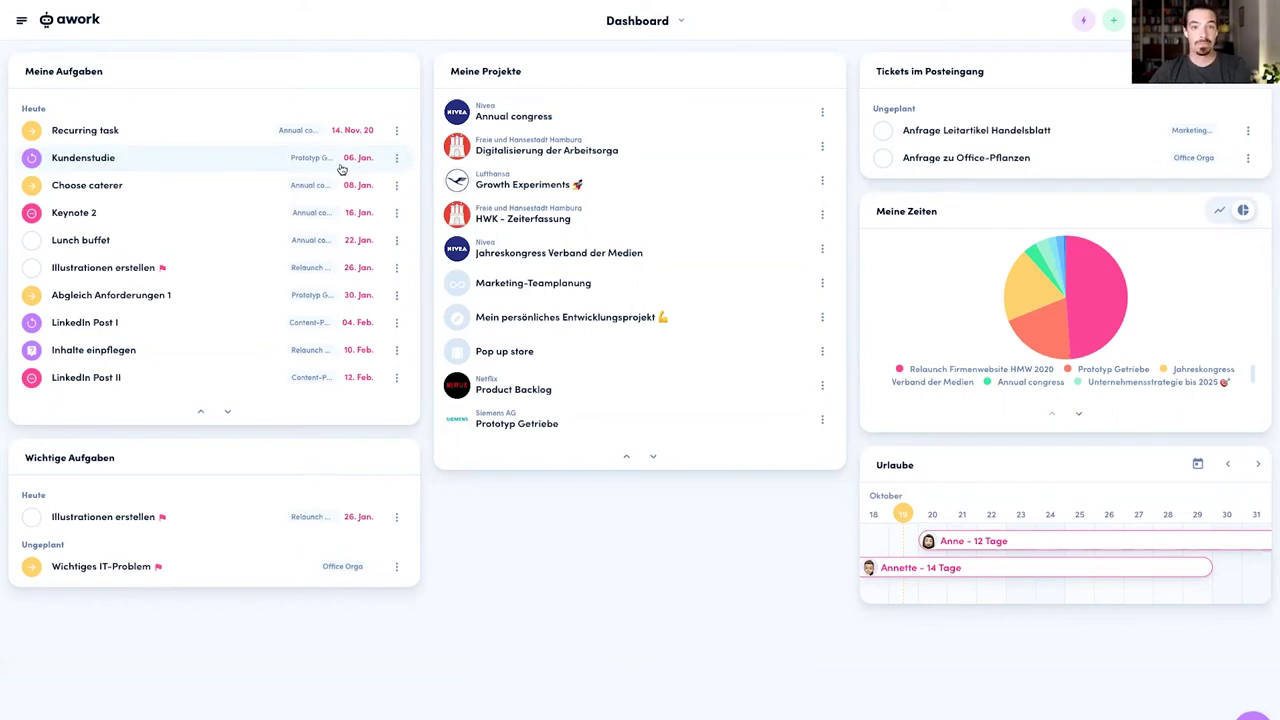
pyautogui.click(668, 259)
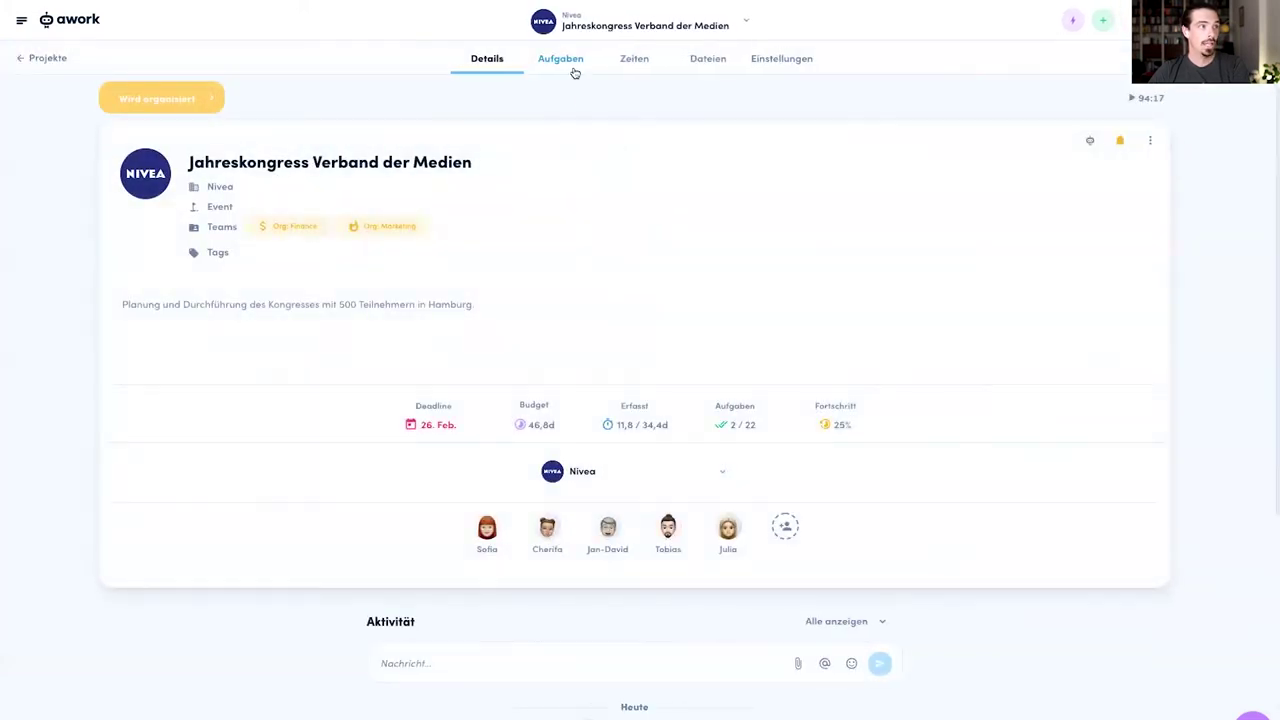
pyautogui.click(574, 72)
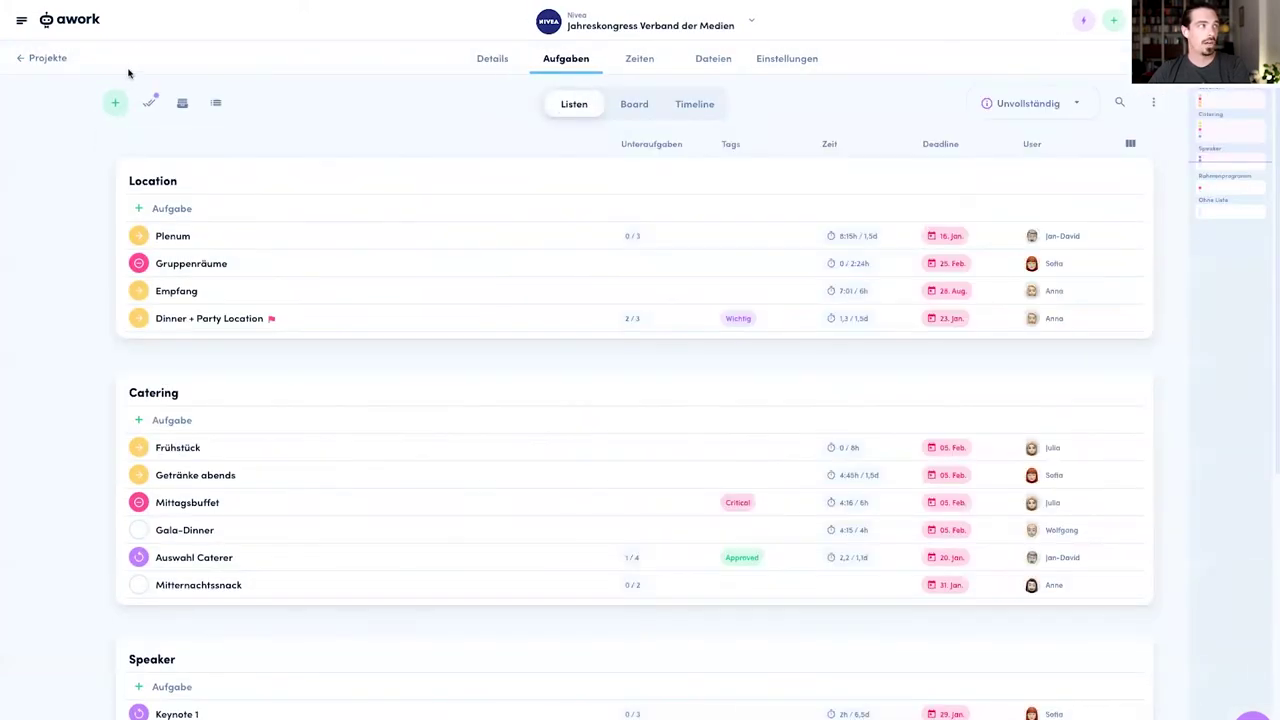
# Return to the project "OKR-Planning - Oct - Dez 2021" and open the Team OKRs task "Outgrow our annual targets"
pyautogui.click(702, 28)
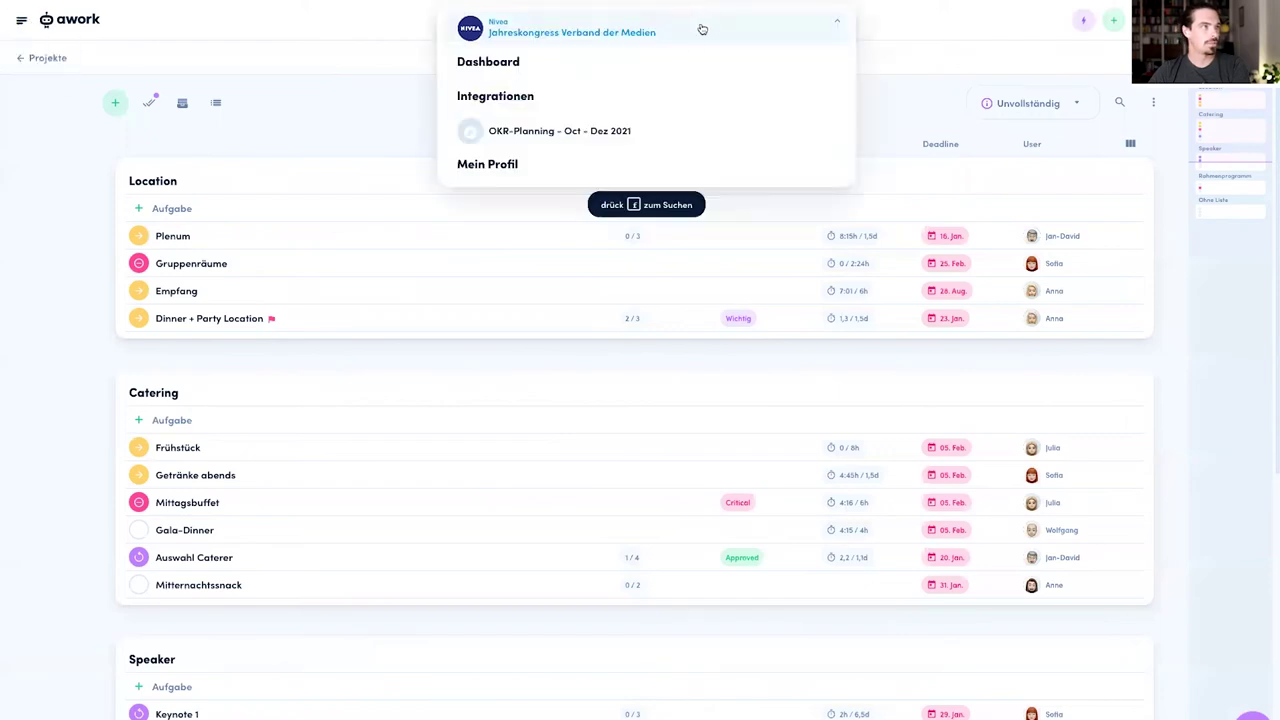
pyautogui.click(677, 125)
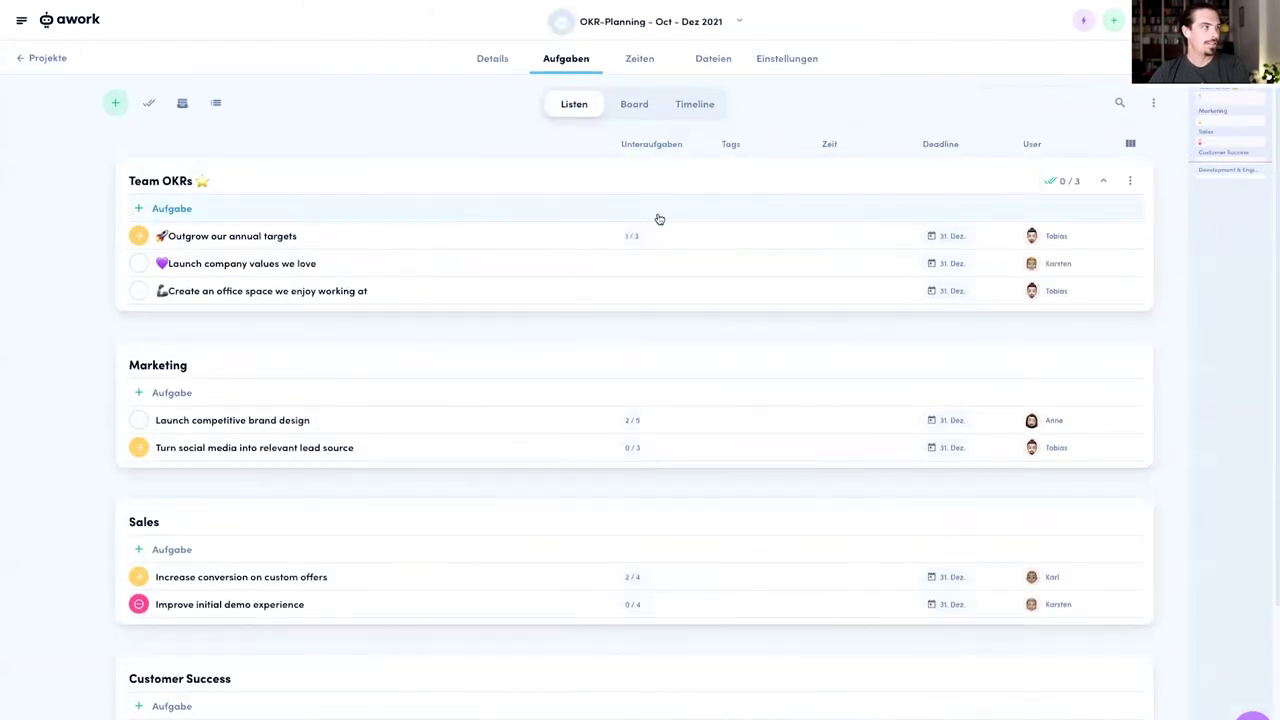
pyautogui.click(691, 238)
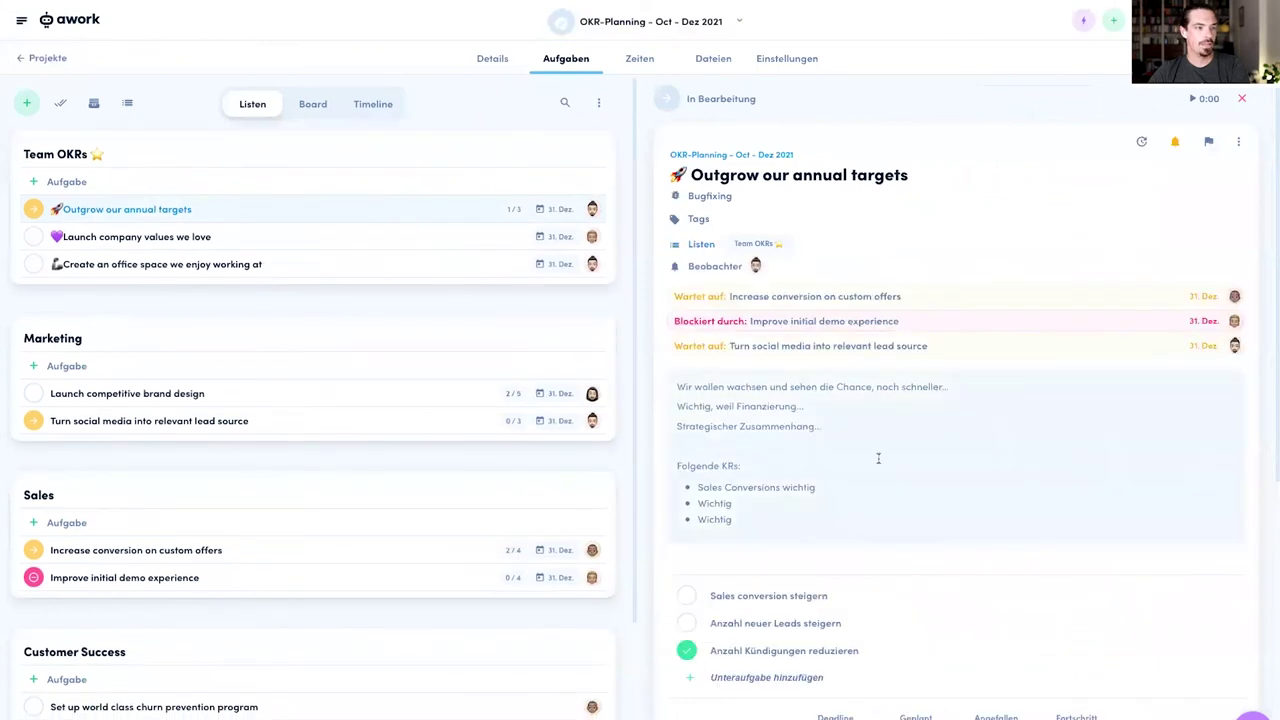
# Look at the available file attachment sources of the task "Outgrow our annual targets" and close the task
pyautogui.scroll(-4, 878, 458)
pyautogui.click(920, 531)
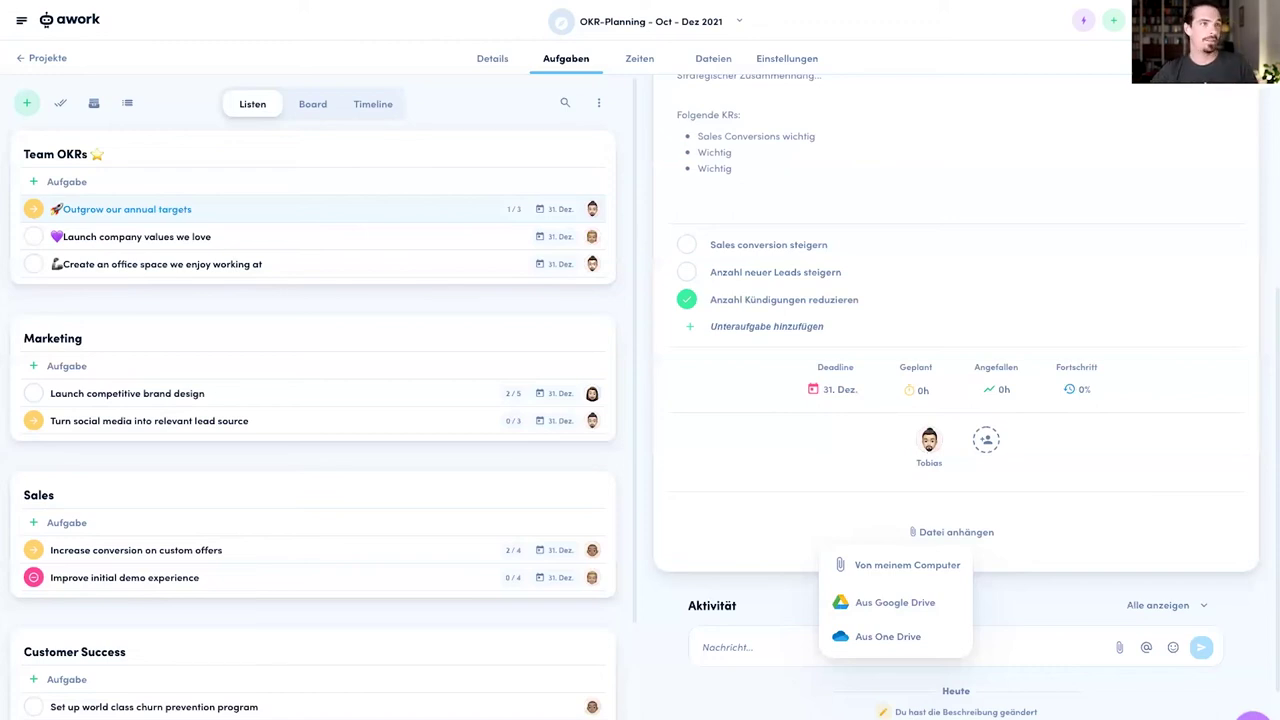
pyautogui.click(1166, 431)
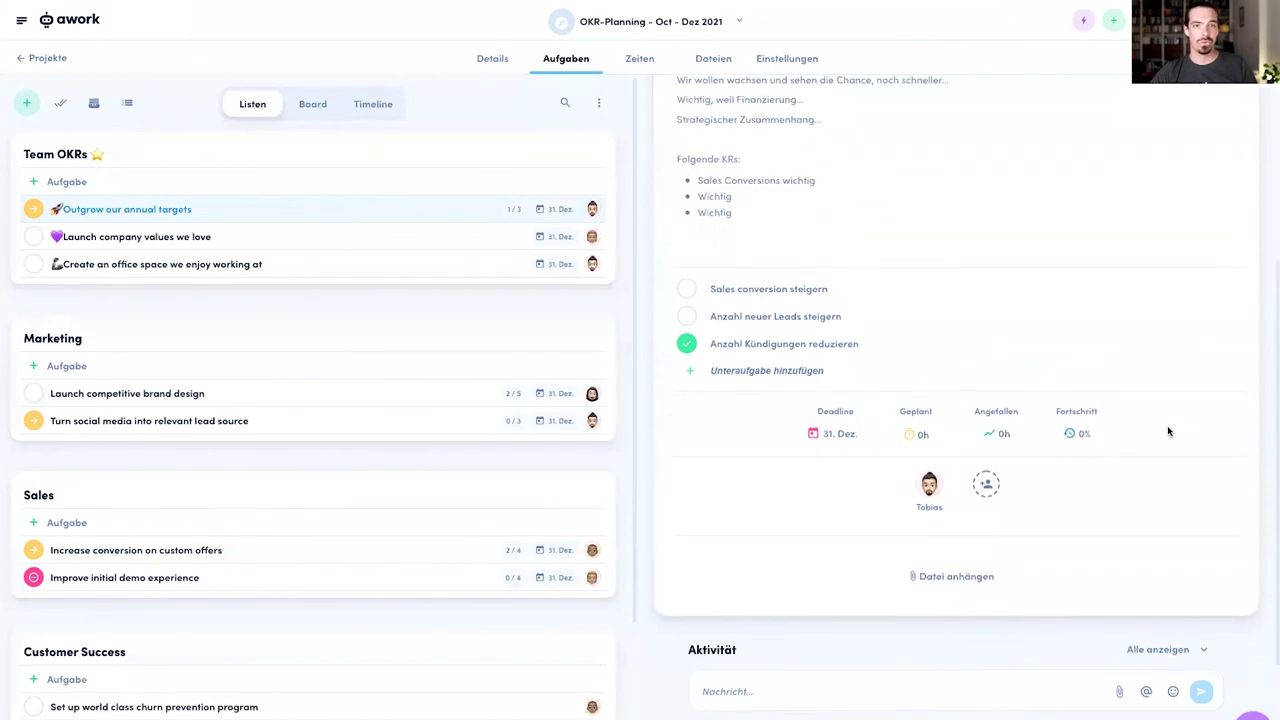
pyautogui.scroll(5, 1168, 431)
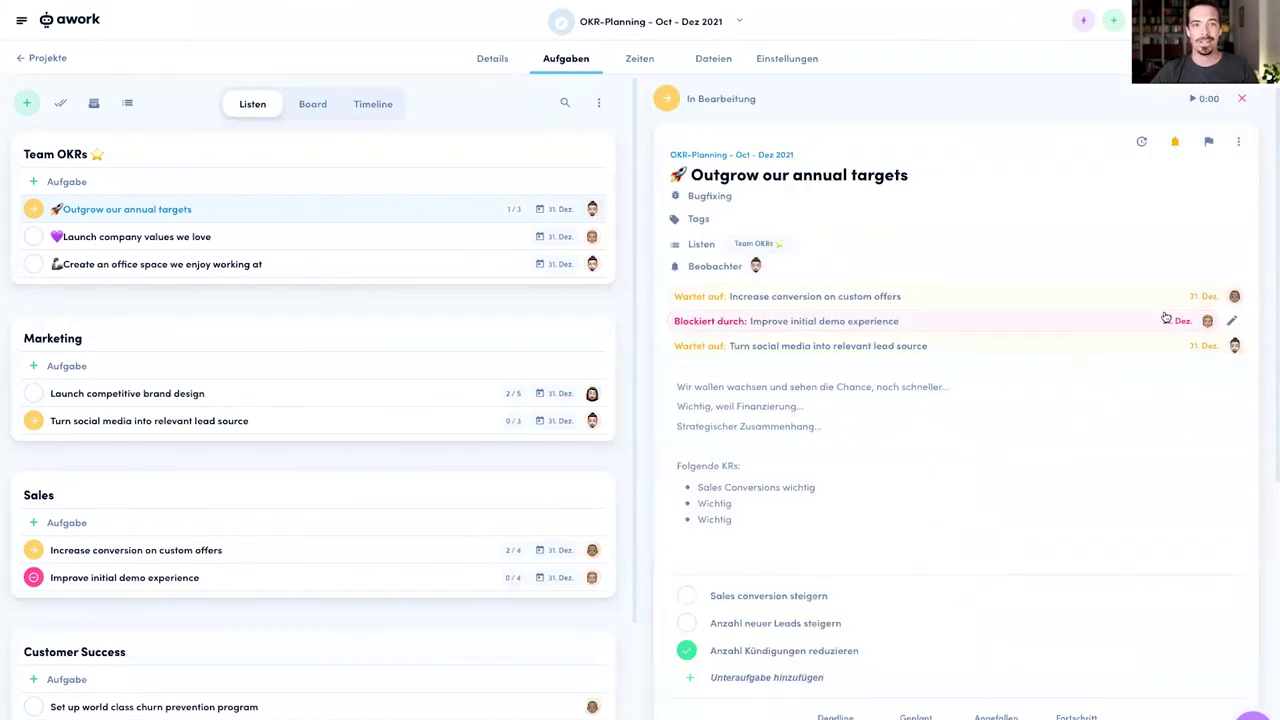
pyautogui.click(1242, 99)
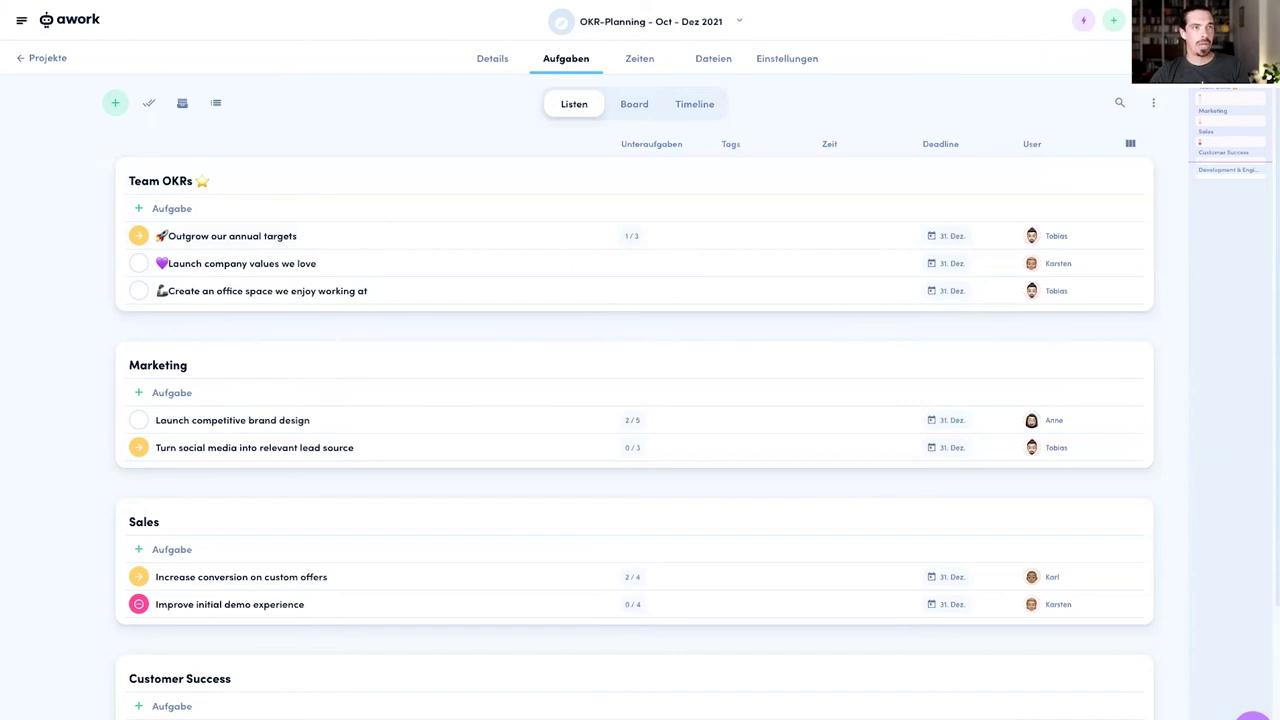
# Start a new project named "OKR-Planning Jan - Mar 2022" and discard it without creating it
pyautogui.click(1113, 20)
pyautogui.click(1035, 62)
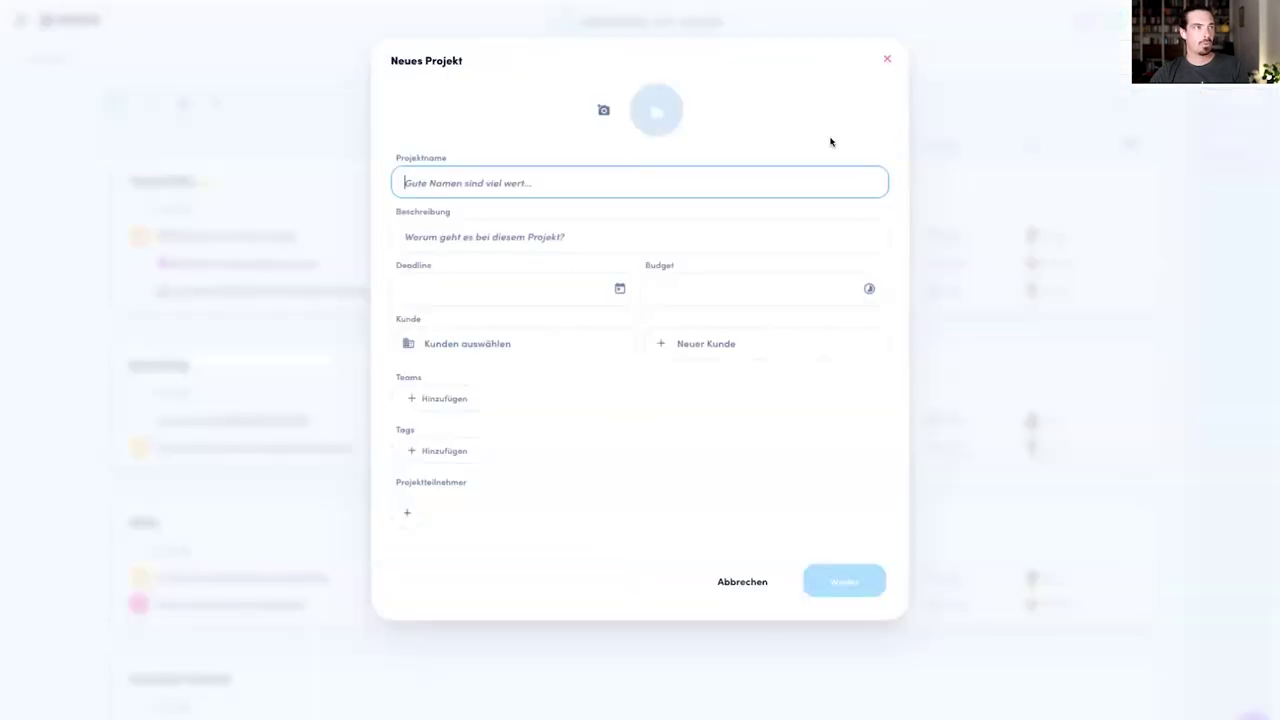
pyautogui.write('OKR-')
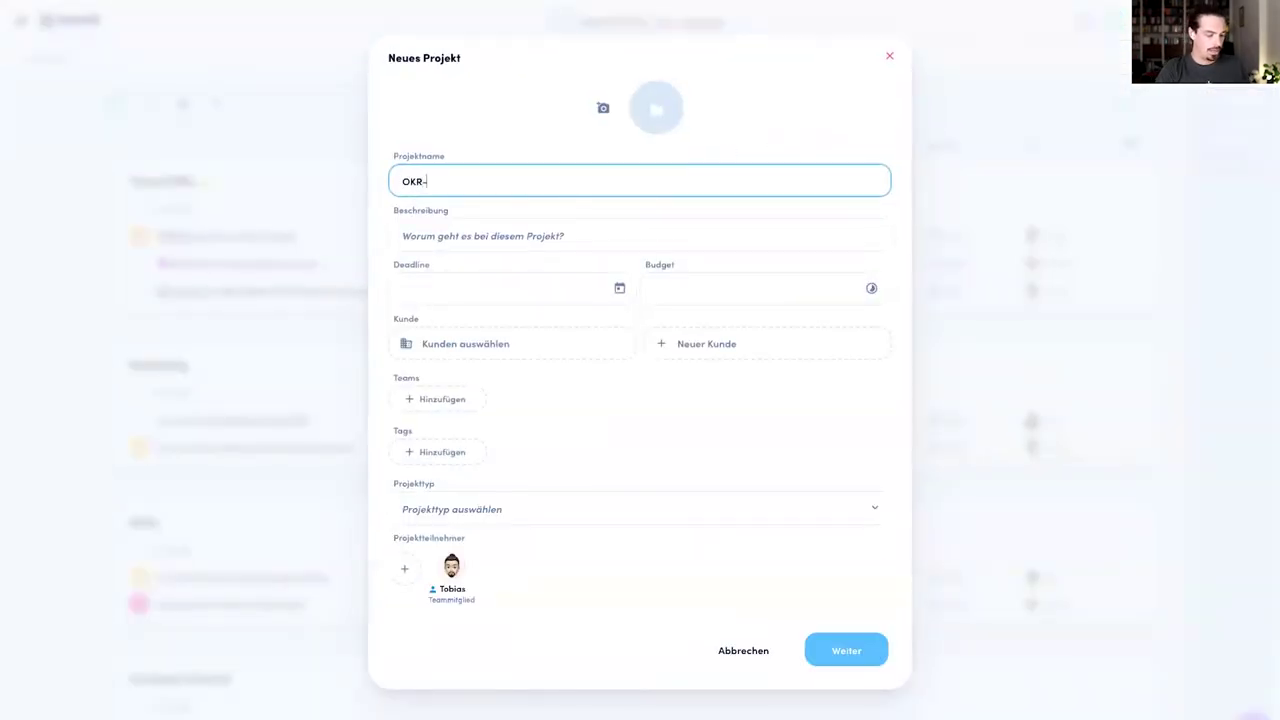
pyautogui.write('Planning Jan - Mar 2022')
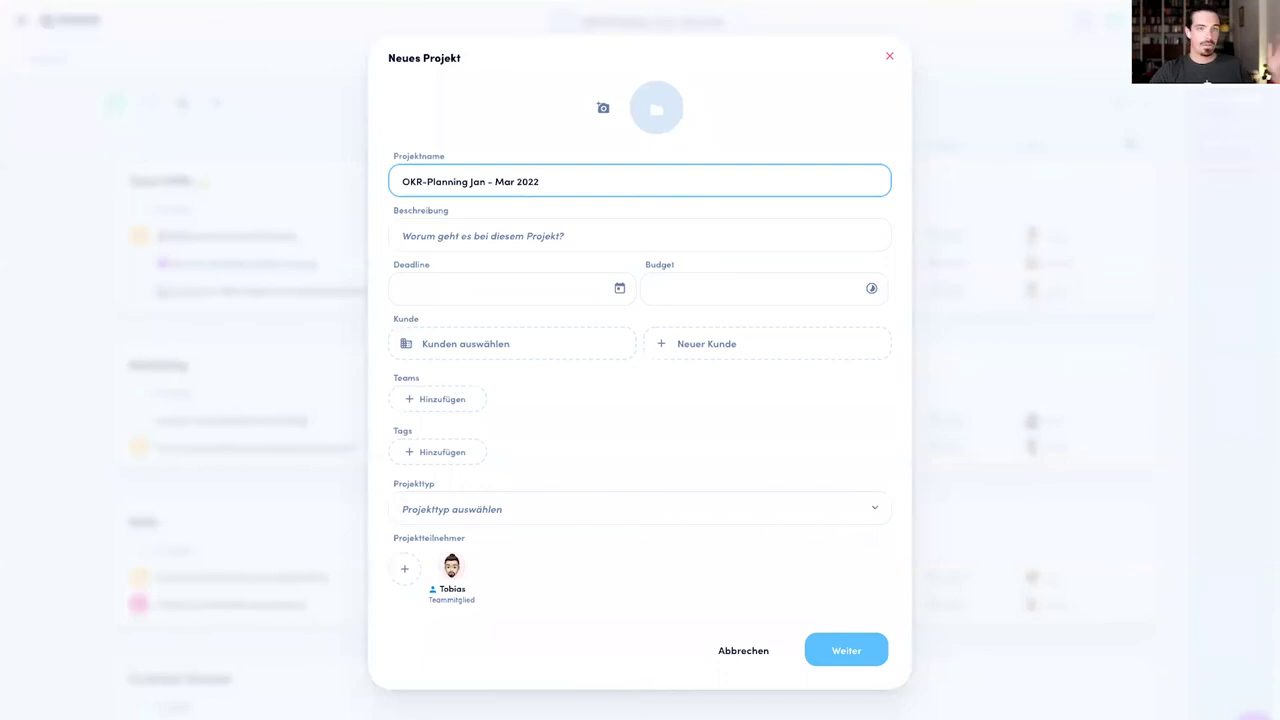
pyautogui.click(743, 651)
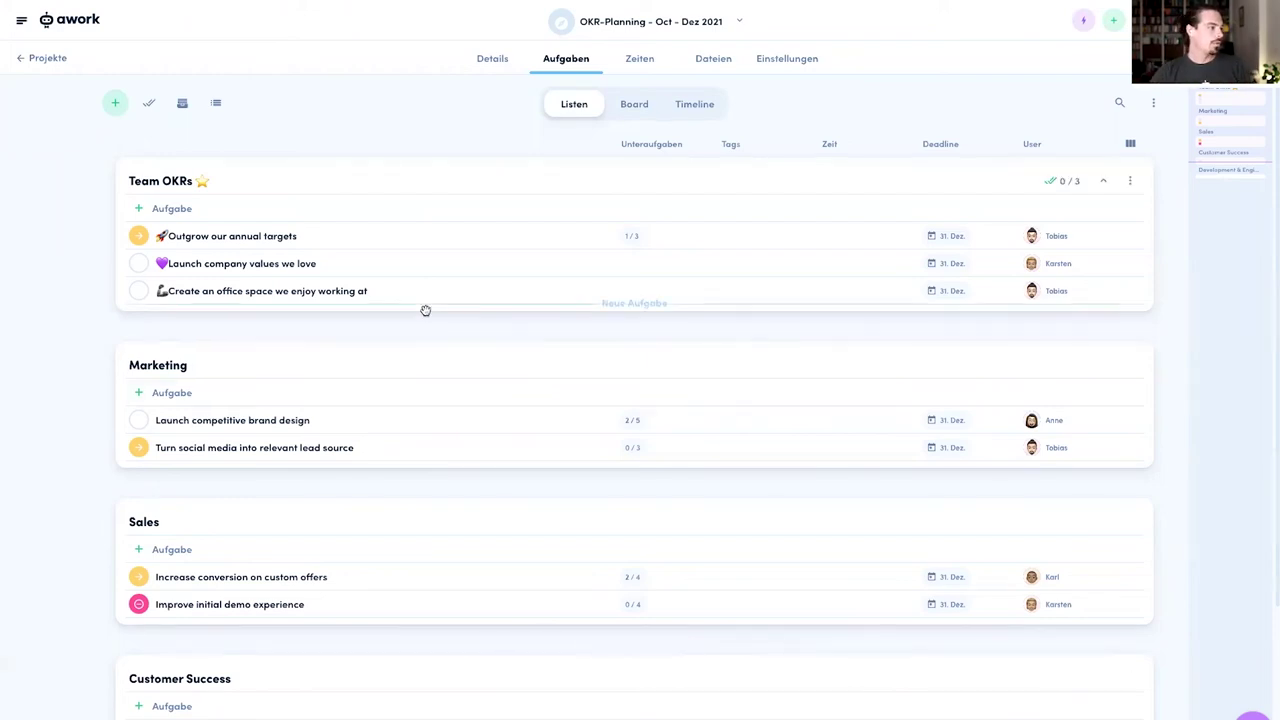
# Try to move "Launch competitive brand design", "Improve initial demo experience" and "Set up world class churn prevention program" to another project, then cancel and clear the selection
pyautogui.scroll(-3, 425, 310)
pyautogui.click(96, 224)
pyautogui.click(96, 408)
pyautogui.click(96, 538)
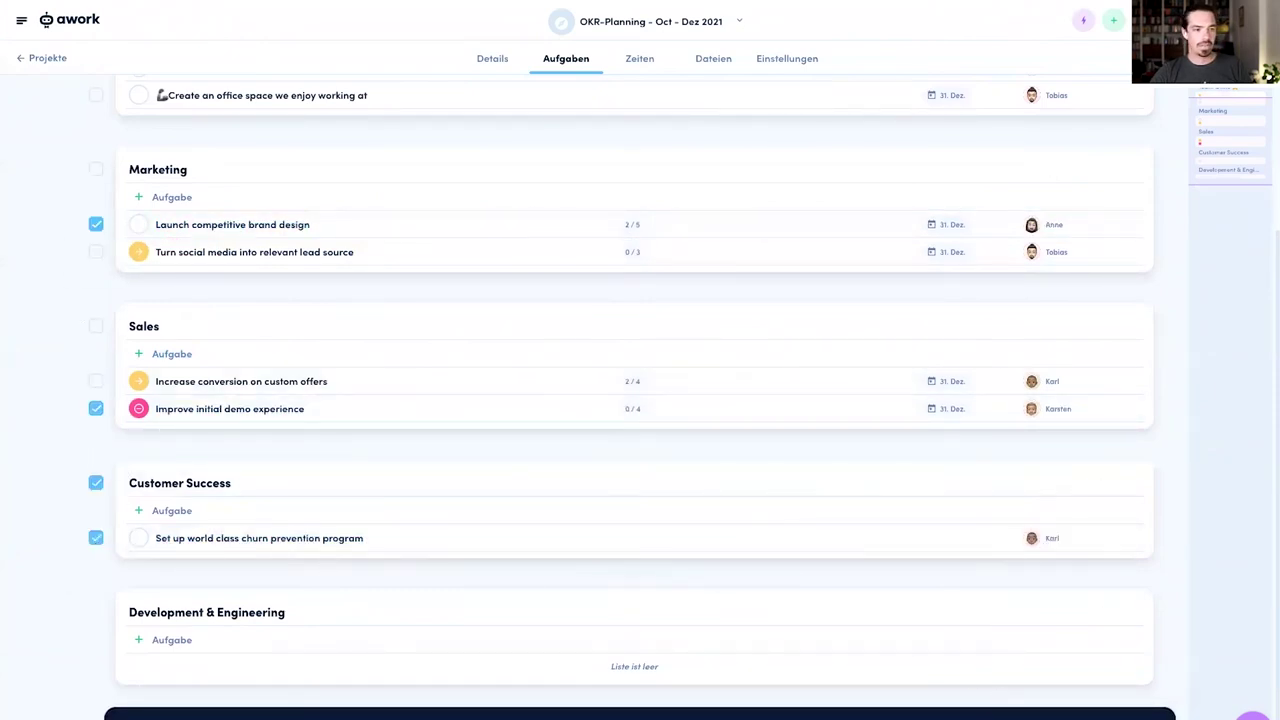
pyautogui.click(1030, 713)
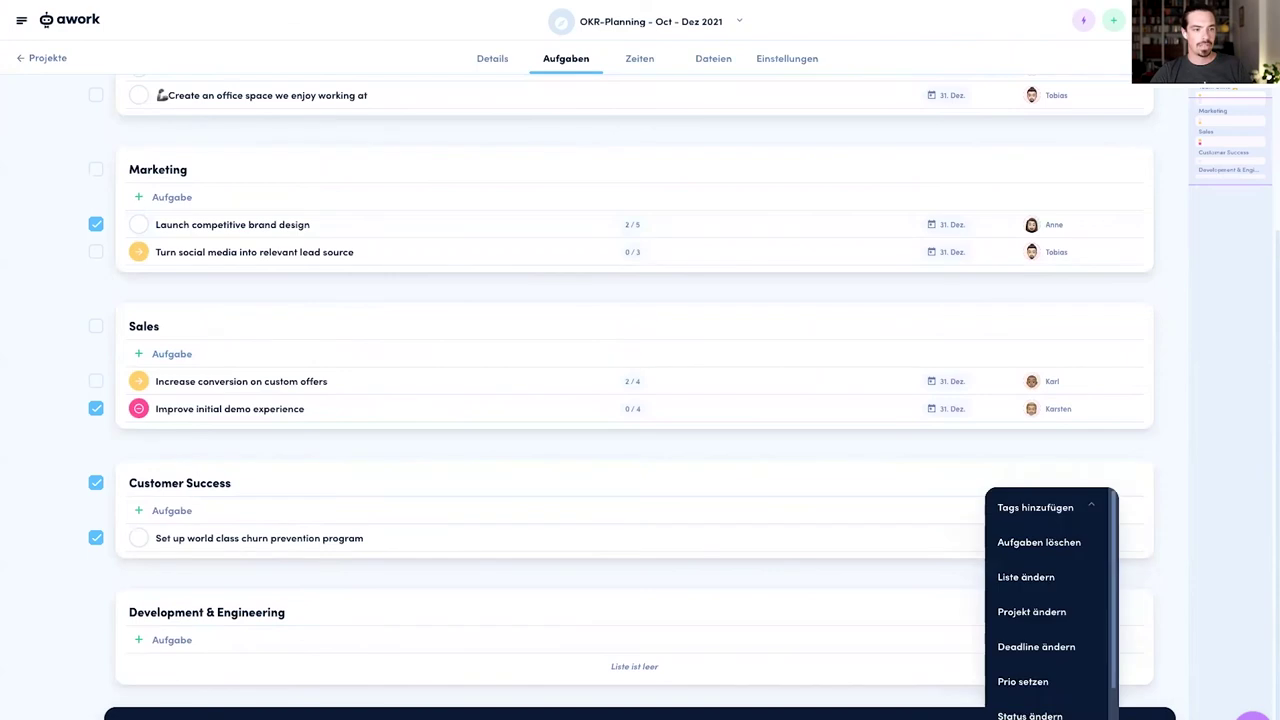
pyautogui.click(1030, 612)
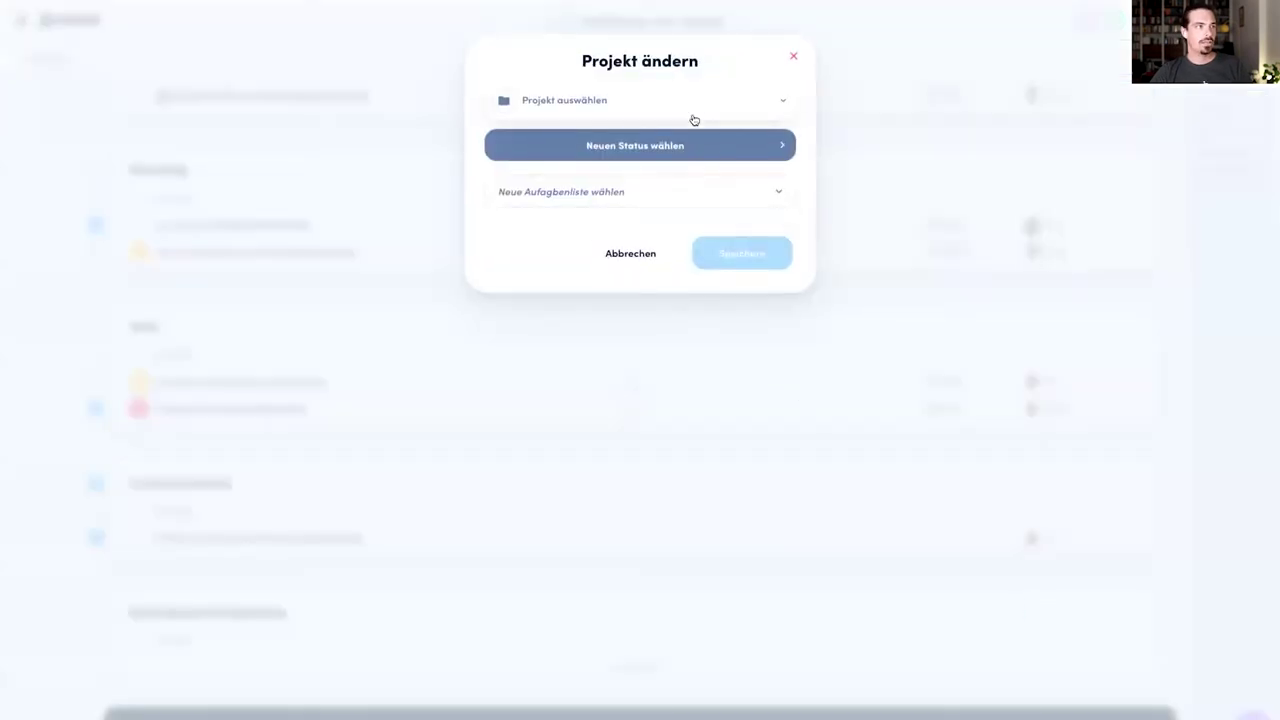
pyautogui.click(693, 108)
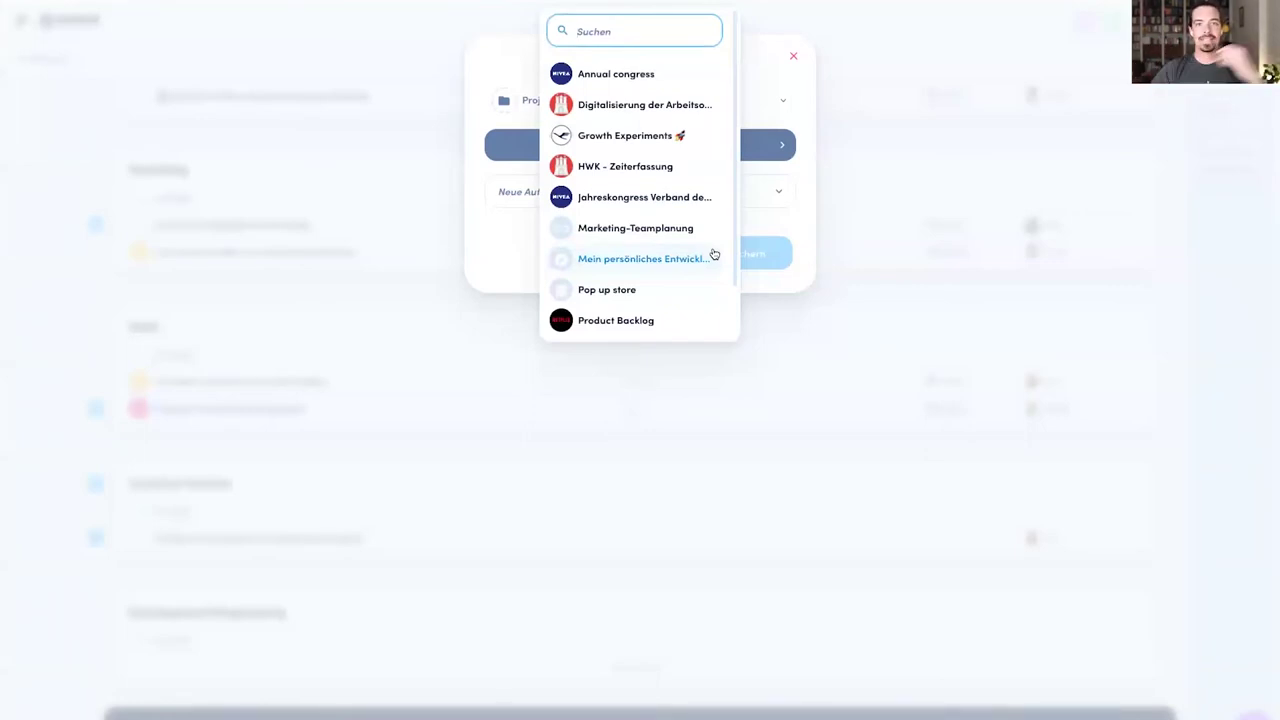
pyautogui.click(803, 63)
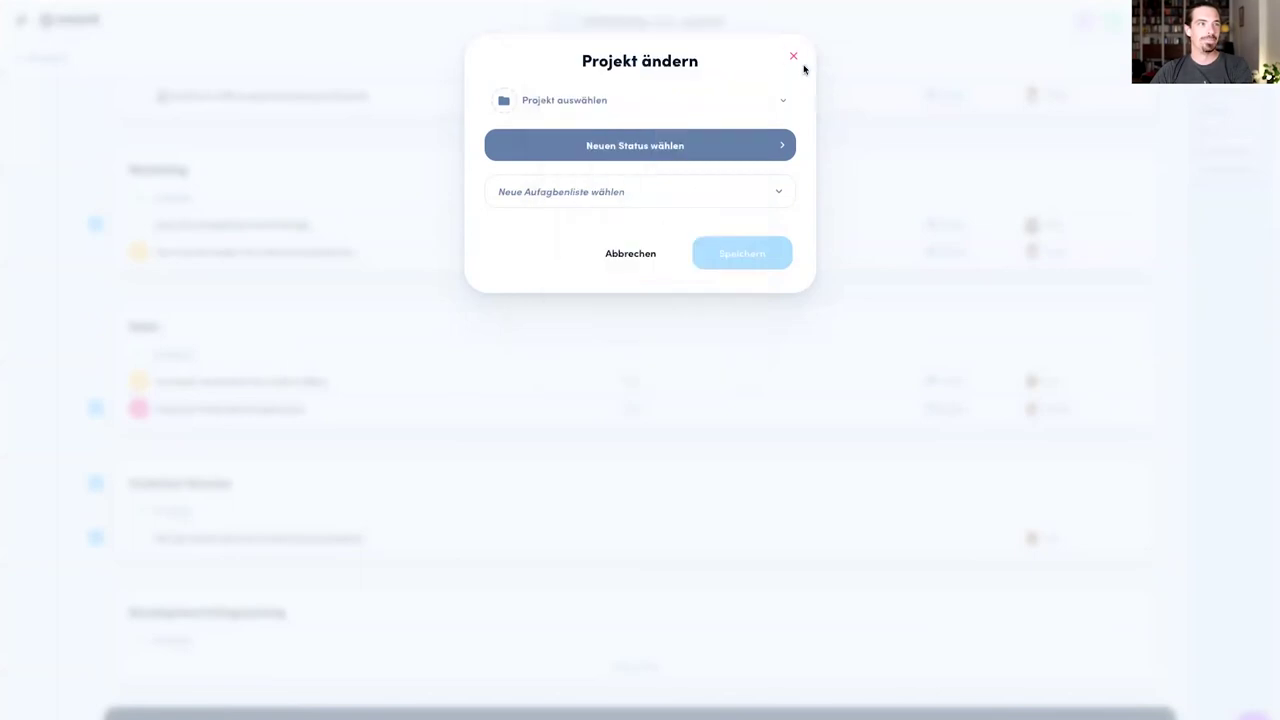
pyautogui.click(794, 56)
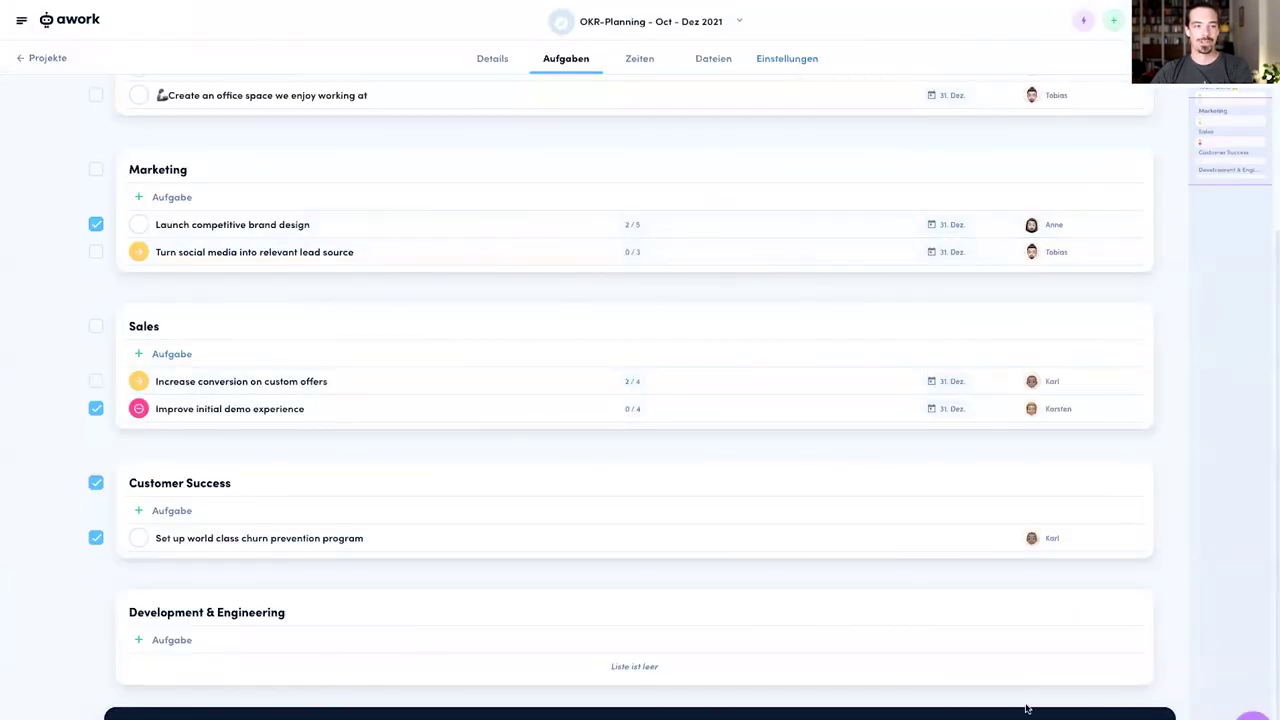
pyautogui.click(993, 716)
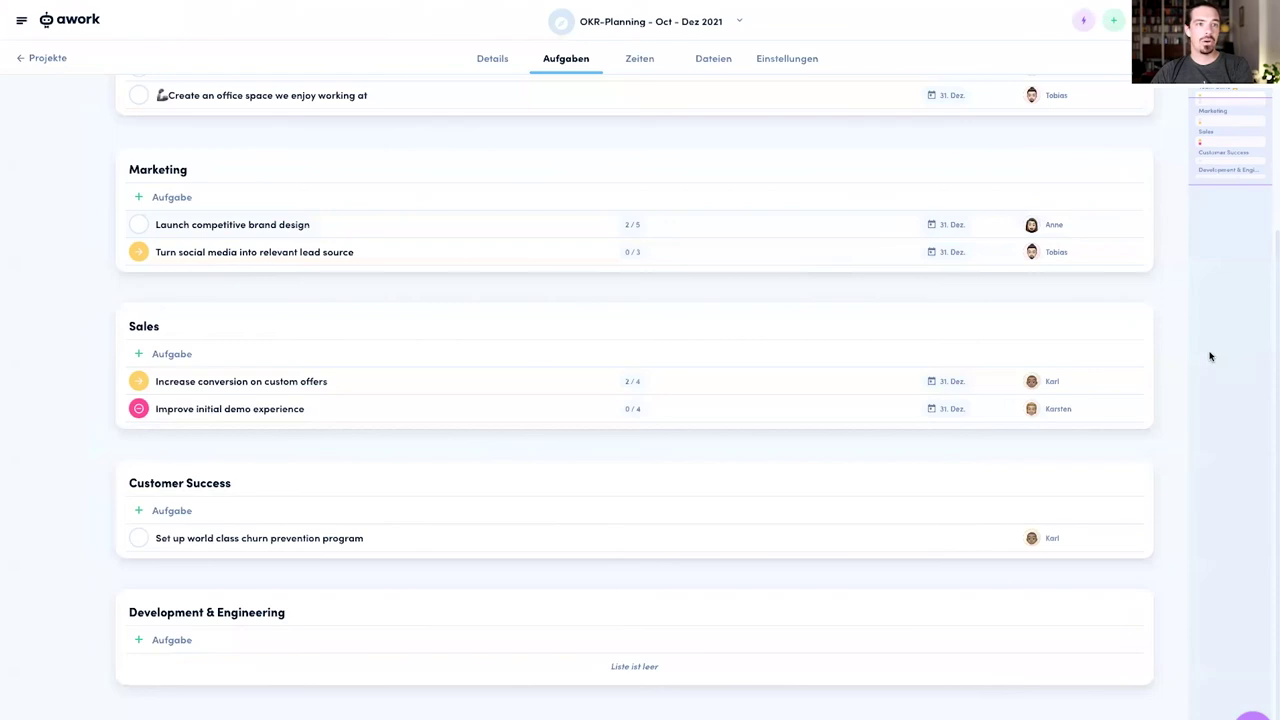
# Open the Marketing task "Turn social media into relevant lead source" and look through the objectives in the task lists beside it
pyautogui.scroll(3, 929, 363)
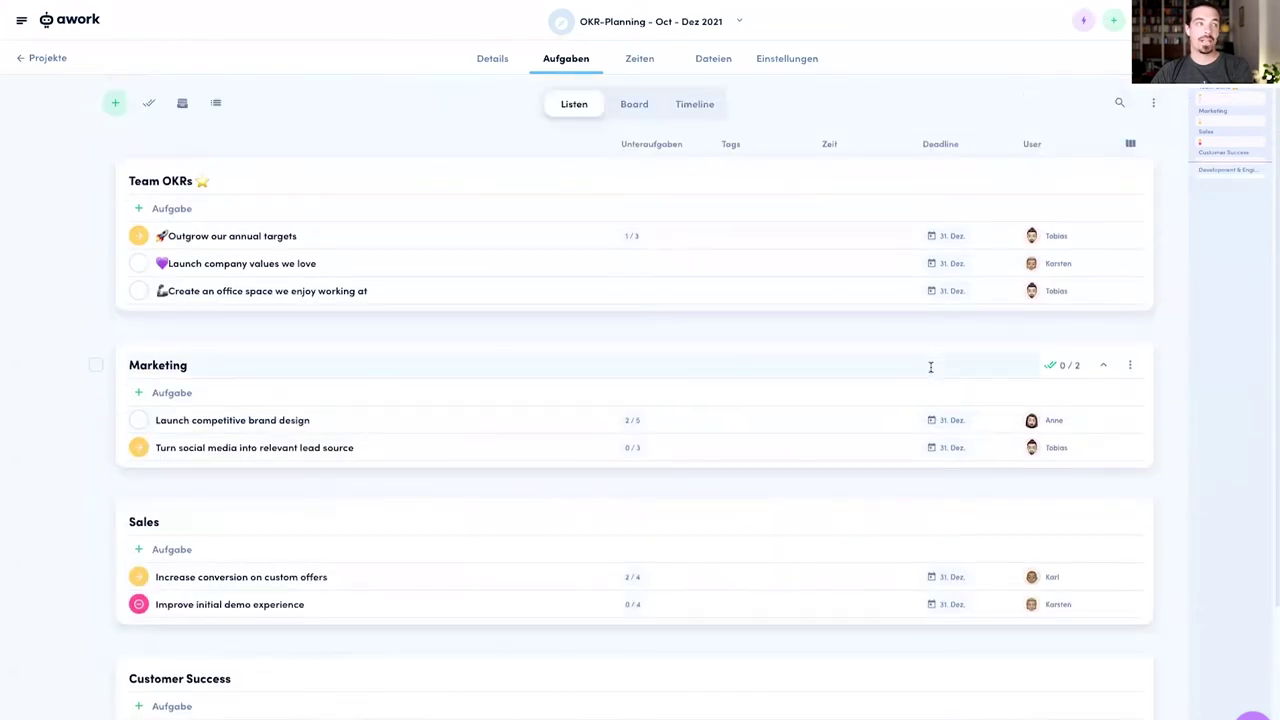
pyautogui.click(291, 447)
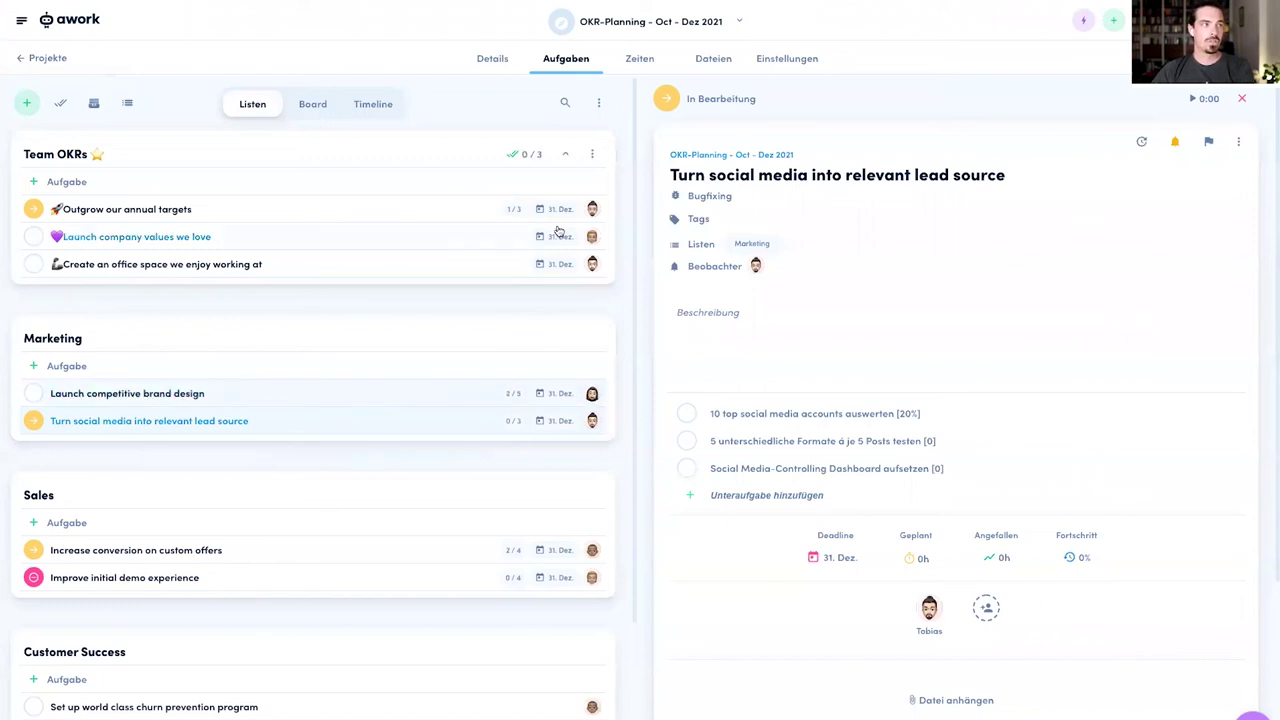
pyautogui.click(666, 98)
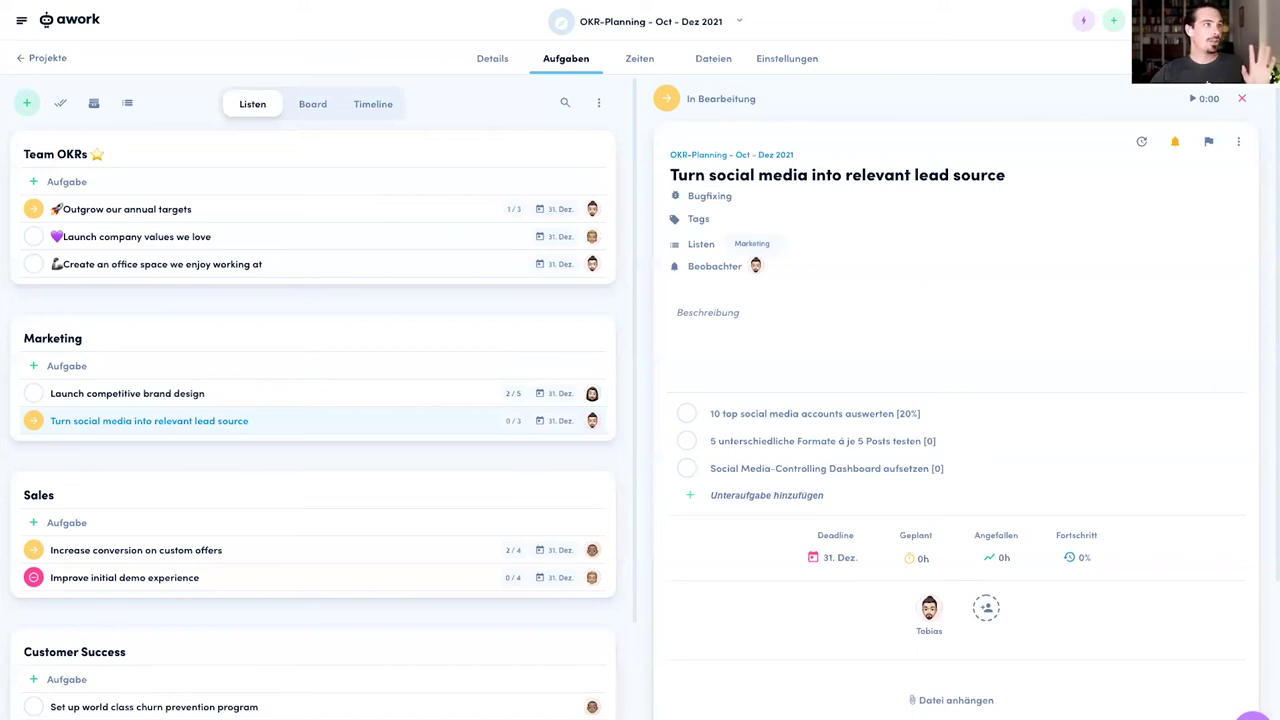
pyautogui.scroll(-3, 281, 258)
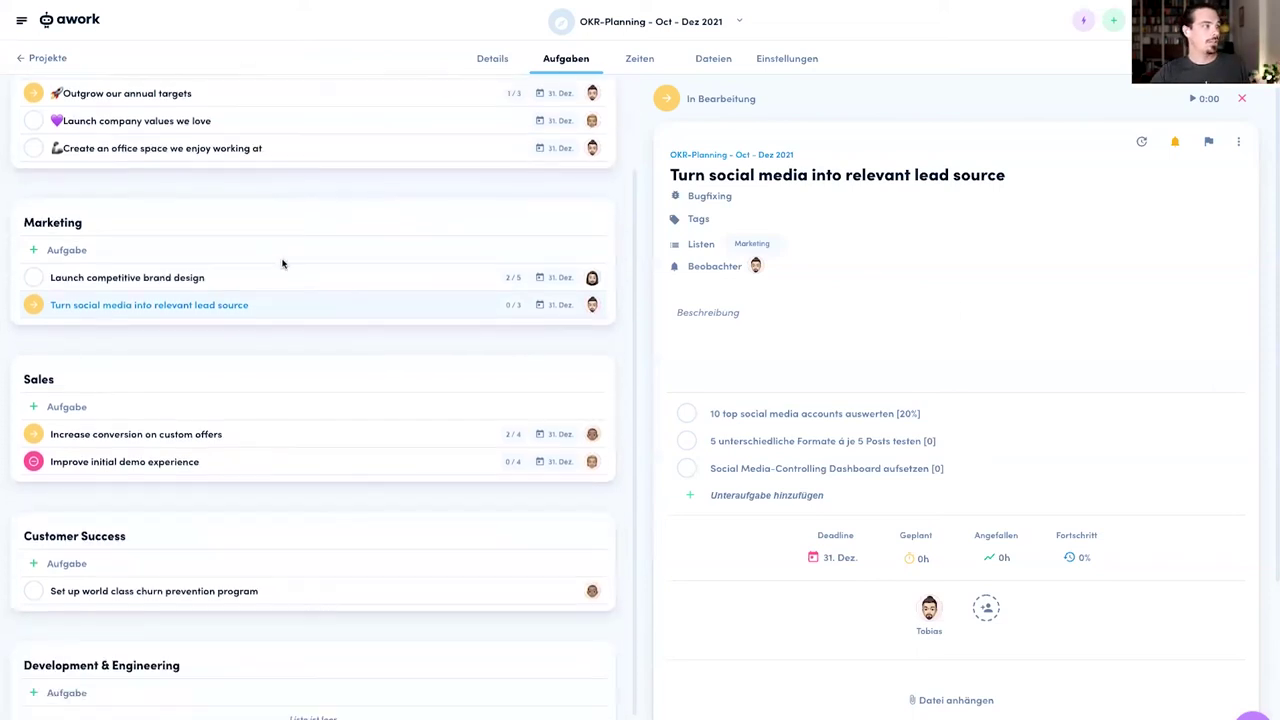
pyautogui.scroll(3, 282, 263)
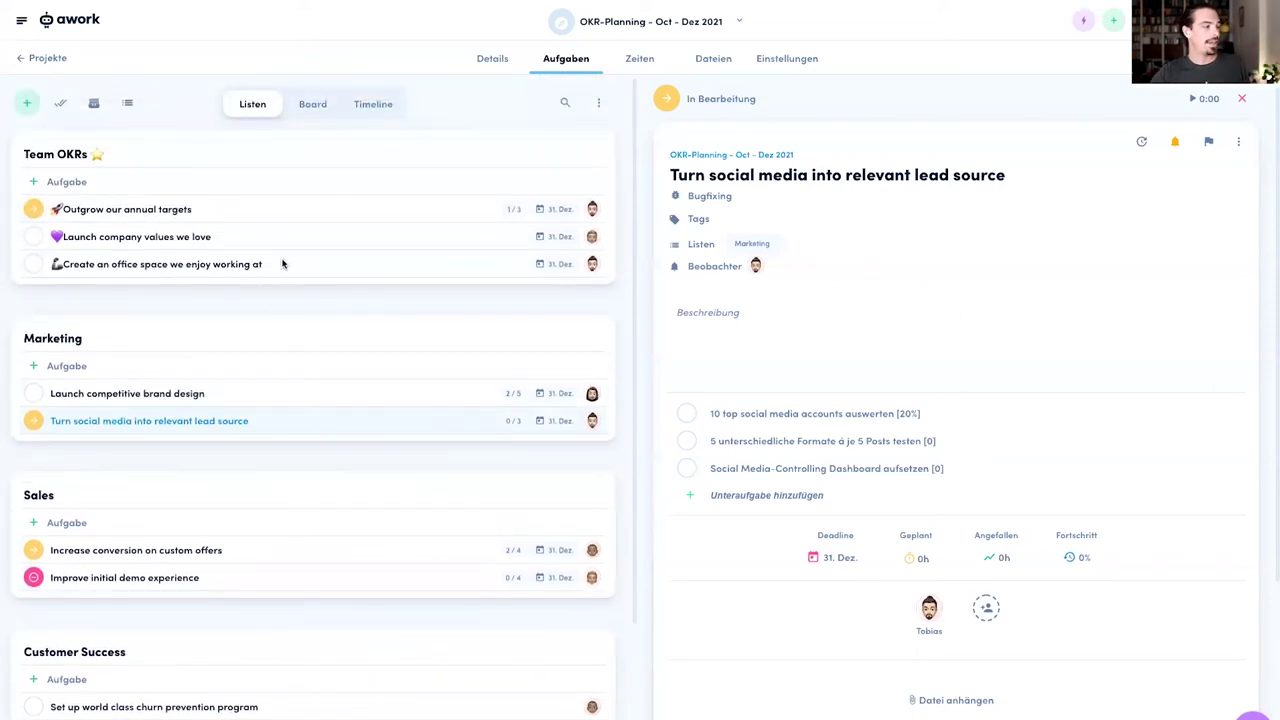